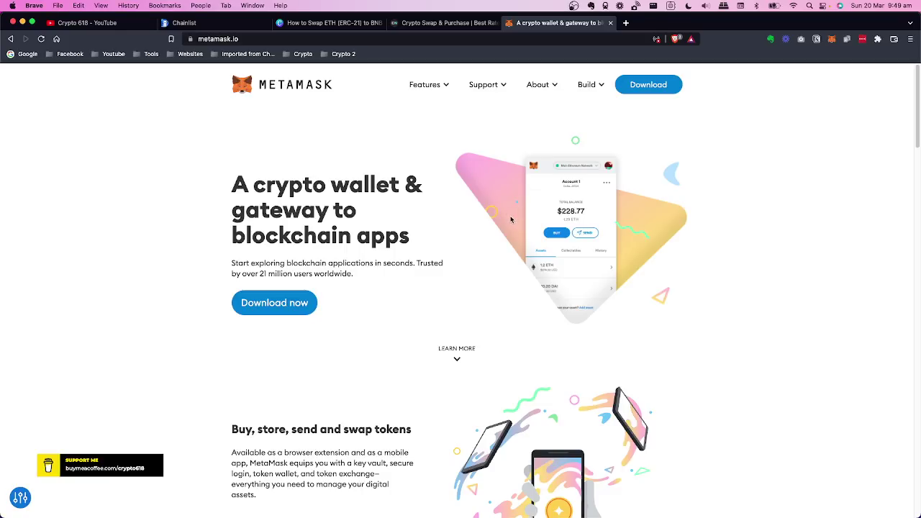
Step: Open the MetaMask download page and review the browser install option and the supported browsers
click(262, 305)
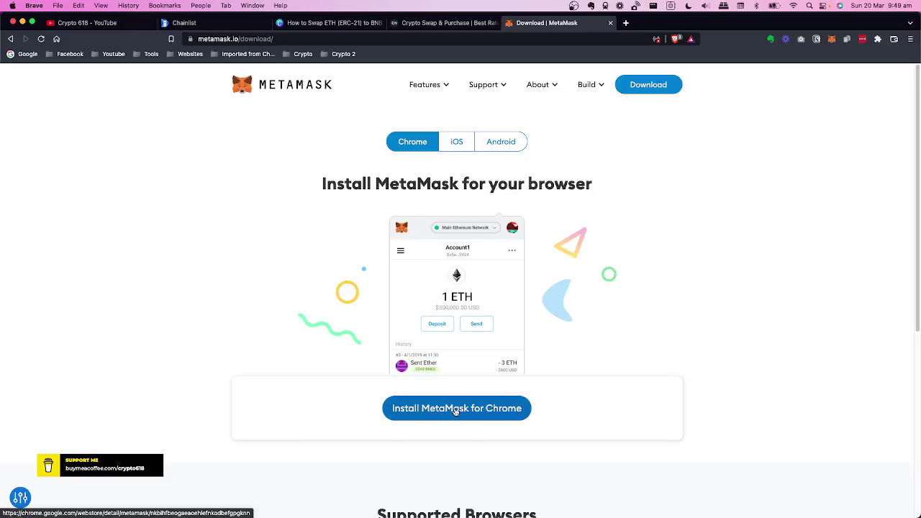
scroll(518, 331, down, 5)
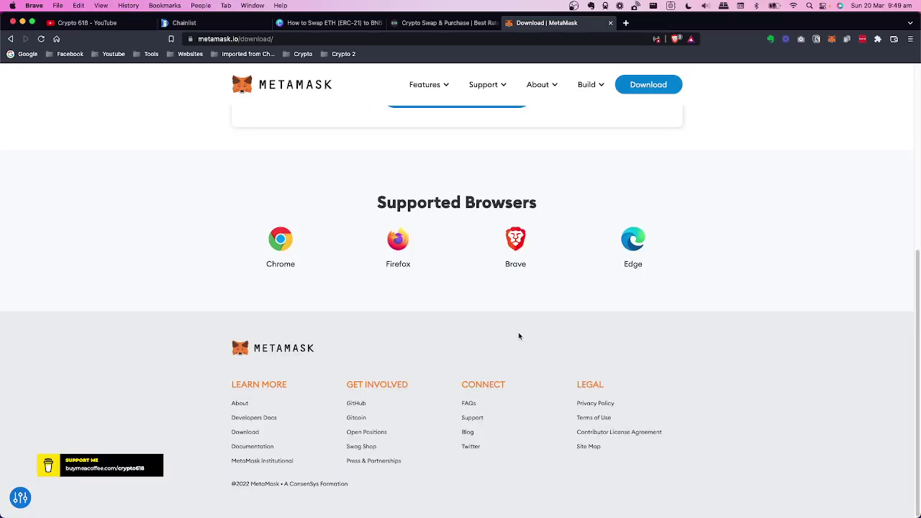
scroll(518, 336, up, 5)
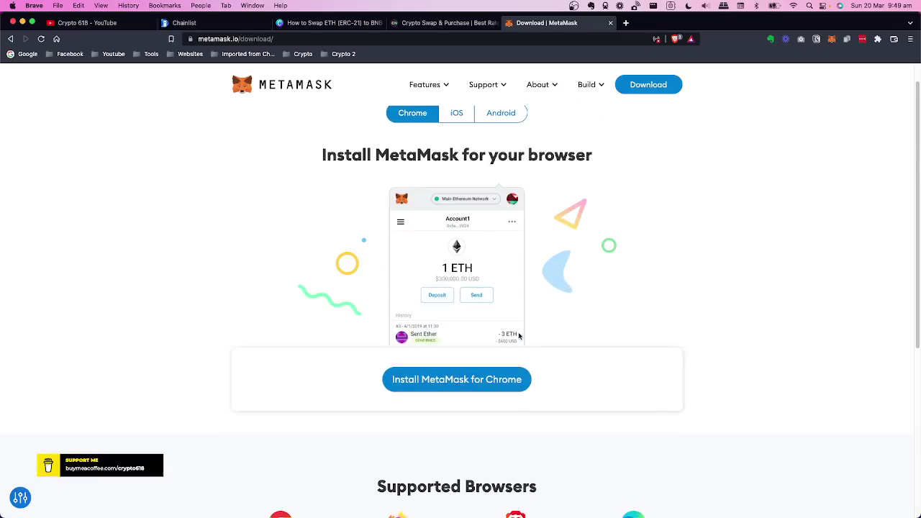
scroll(575, 208, up, 1)
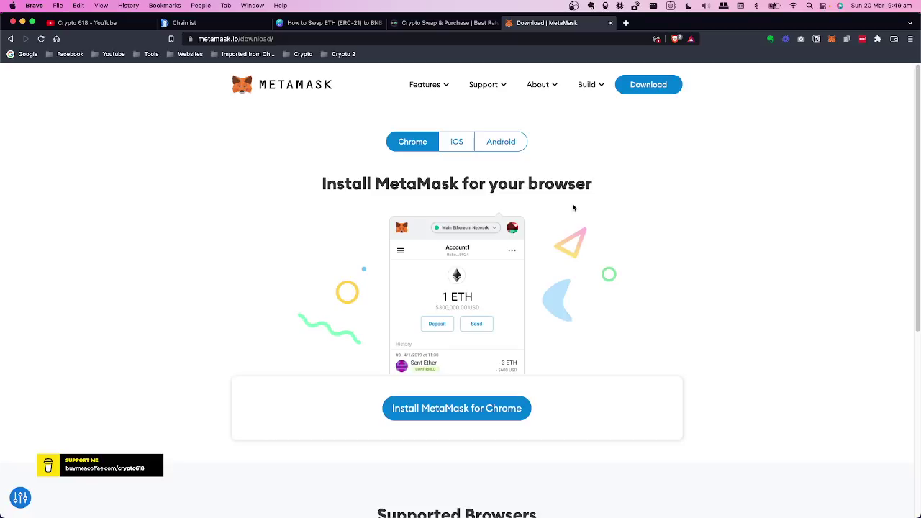
Step: Open the MetaMask wallet extension and switch its active network to Ethereum Mainnet
click(831, 39)
click(783, 63)
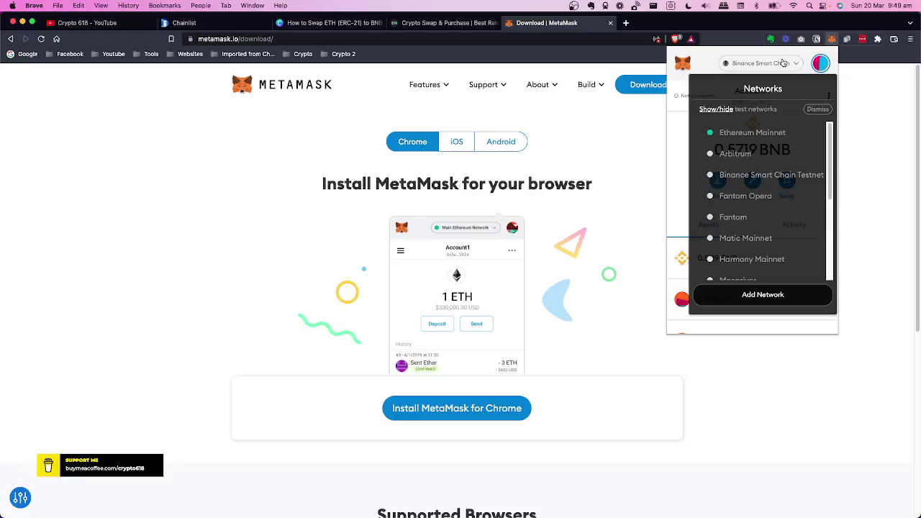
click(748, 139)
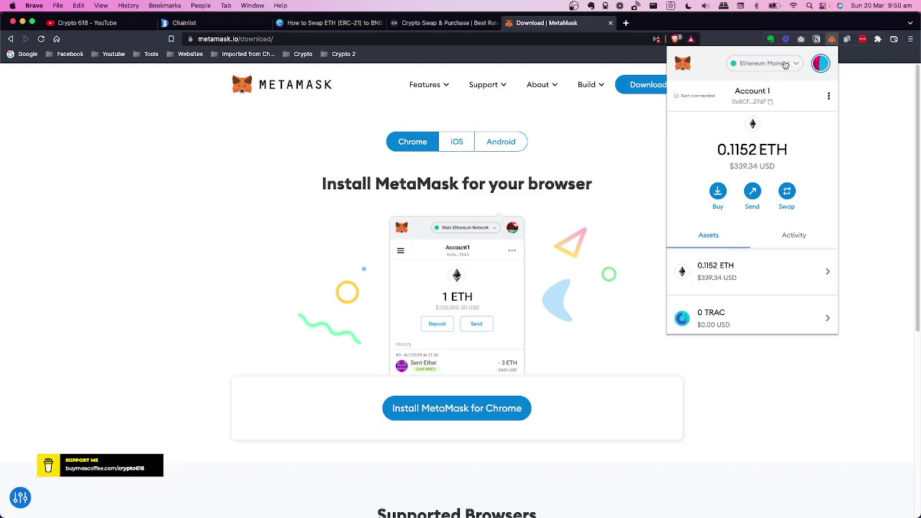
click(786, 64)
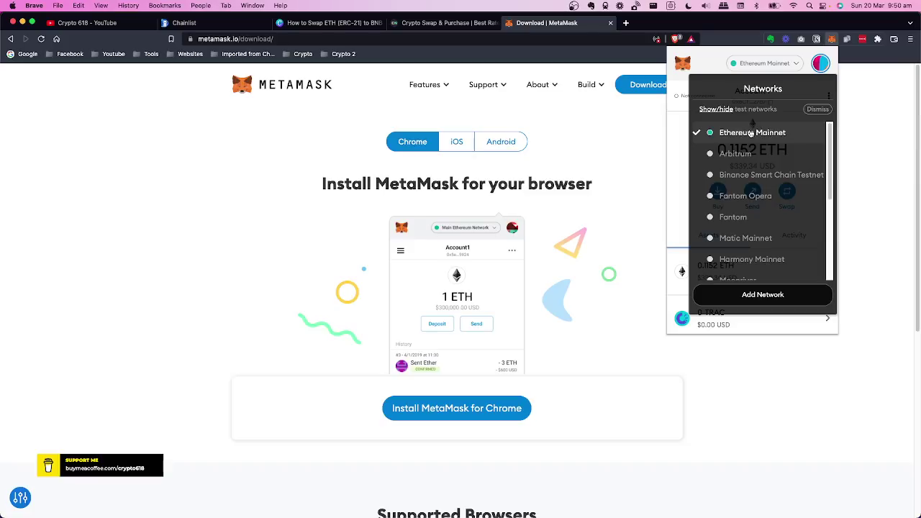
click(764, 68)
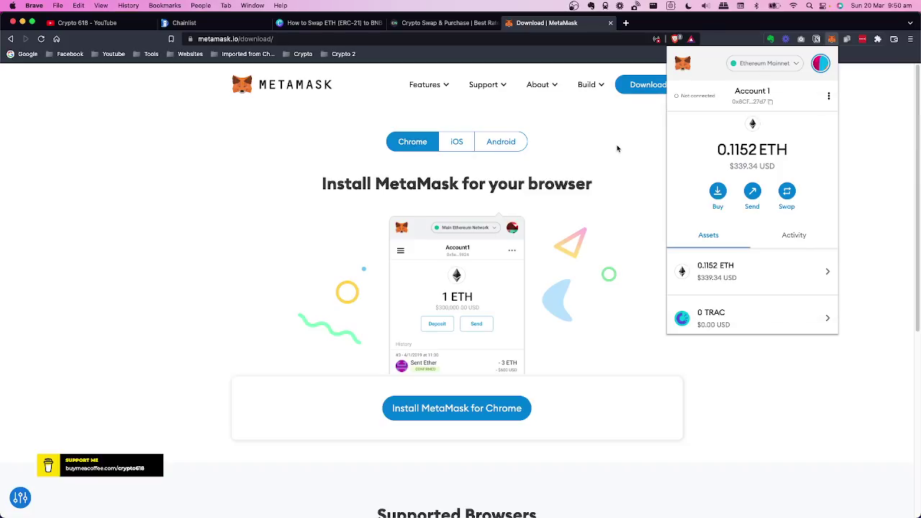
click(330, 22)
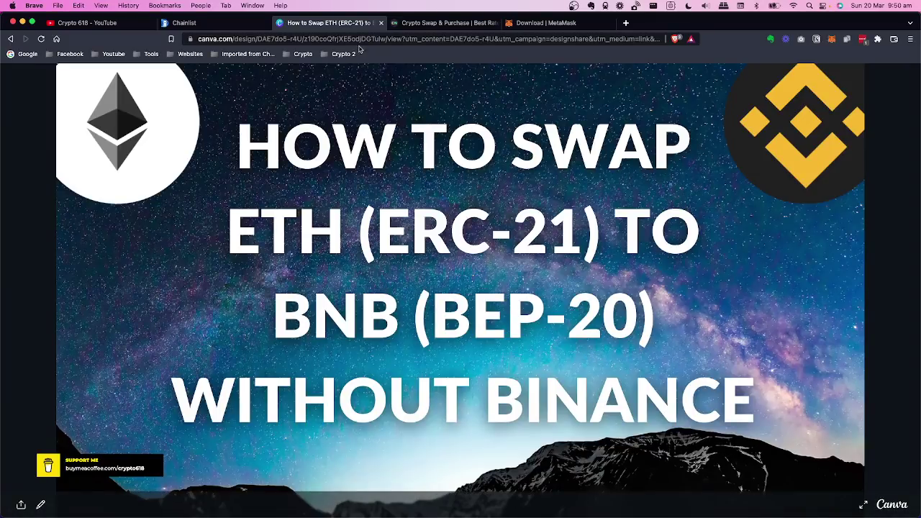
click(195, 22)
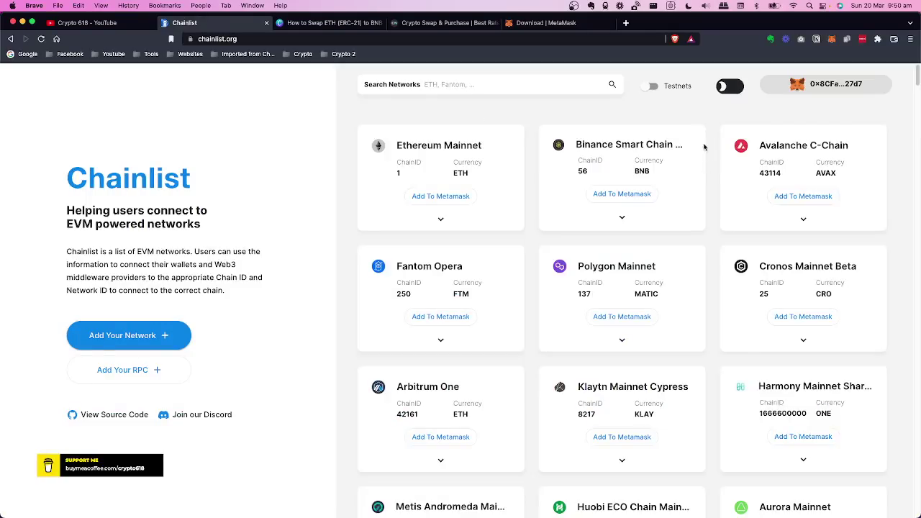
click(550, 23)
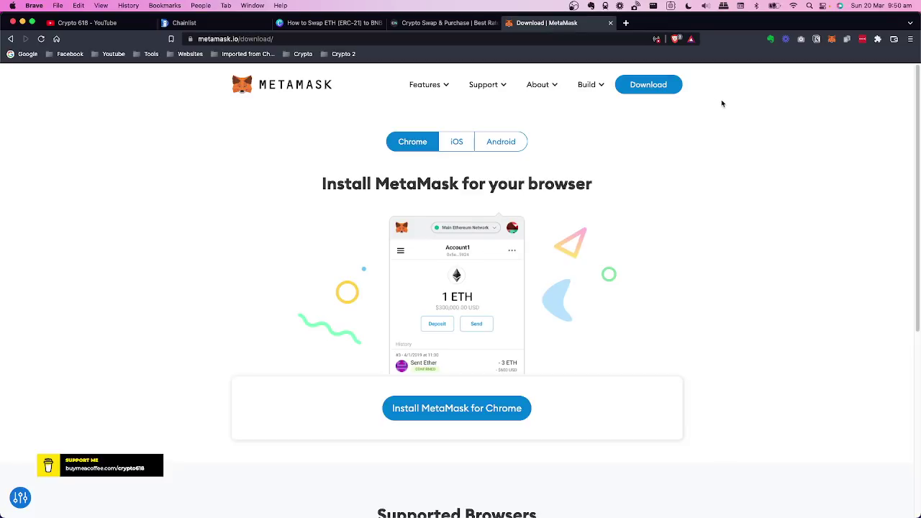
Step: View the MetaMask wallet's network list and its form for adding a network manually, and close the form
click(832, 39)
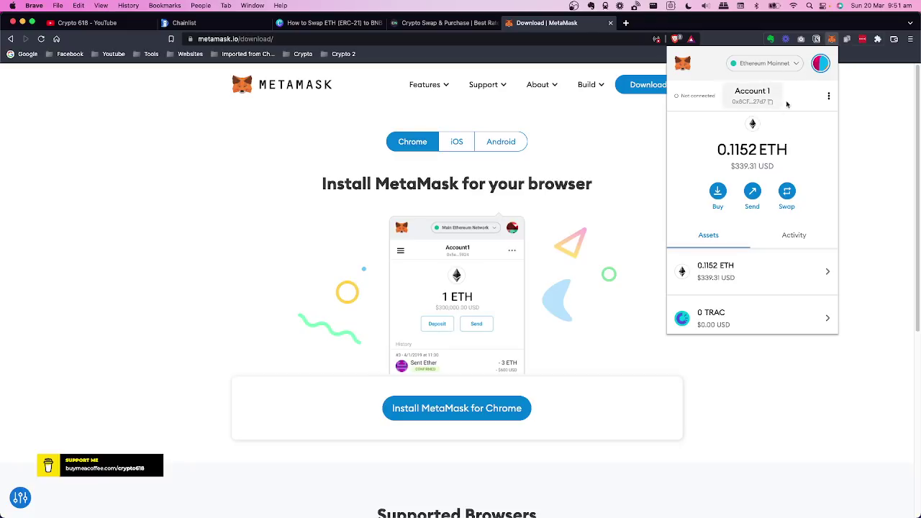
click(772, 66)
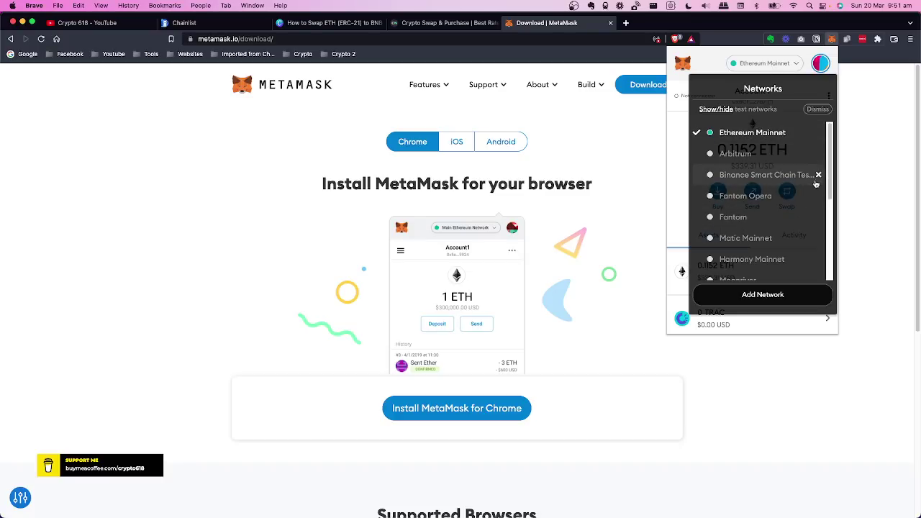
mouse_move(831, 163)
mouse_down()
mouse_move(827, 228)
mouse_move(831, 147)
mouse_up()
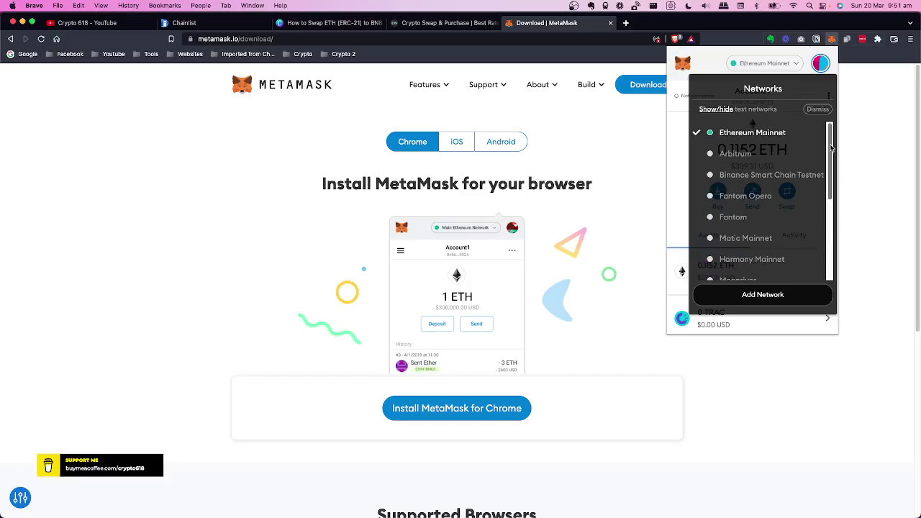
click(763, 295)
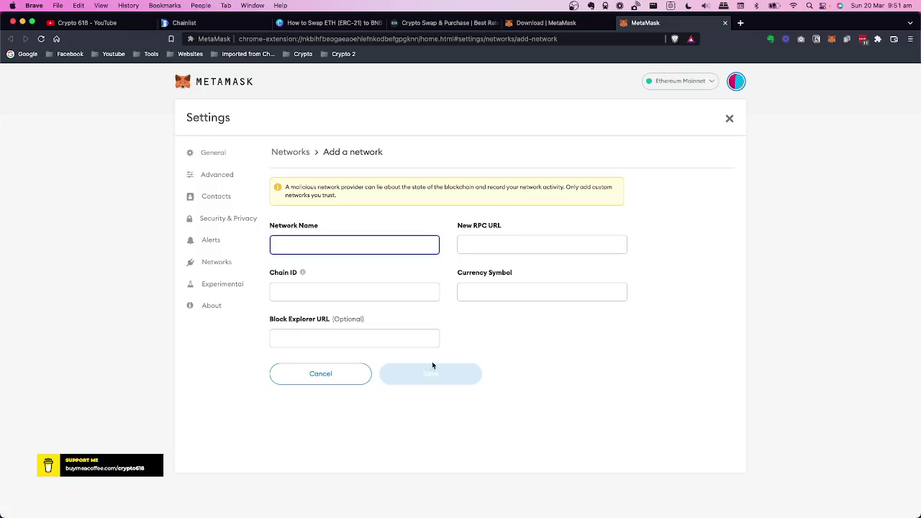
click(726, 24)
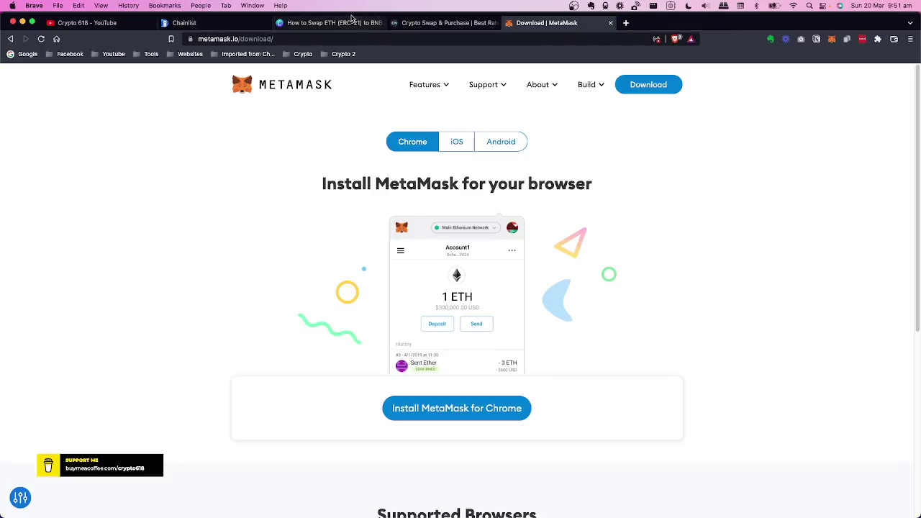
Step: Switch to Chainlist and examine the RPC URL list for Binance Smart Chain Mainnet, leaving the list collapsed
click(207, 24)
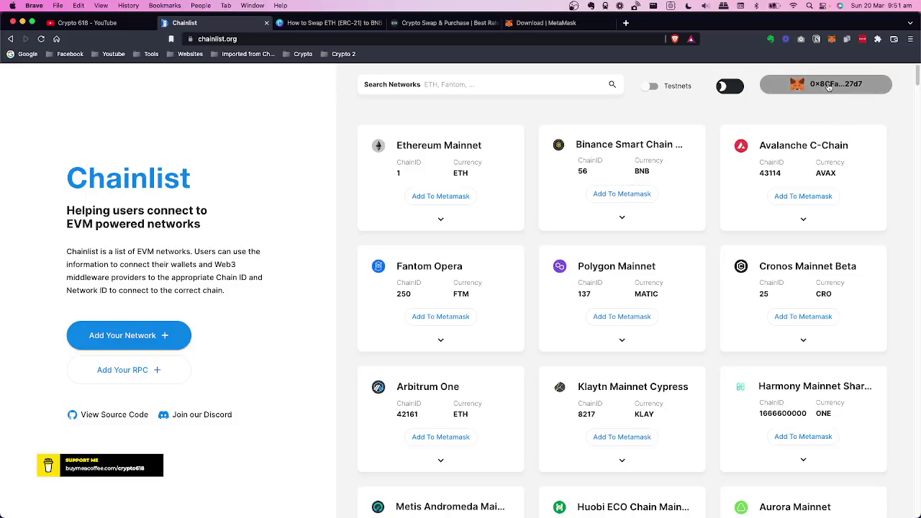
click(623, 219)
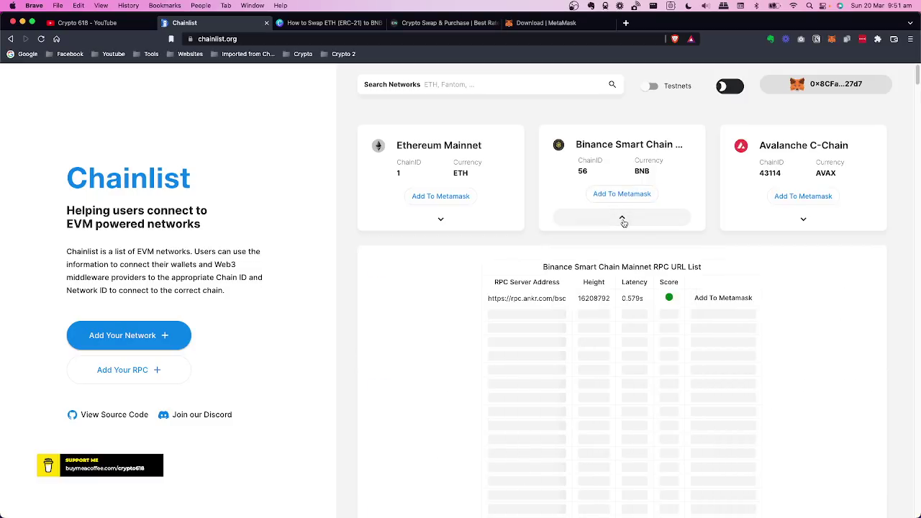
scroll(786, 289, down, 1)
scroll(786, 289, down, 3)
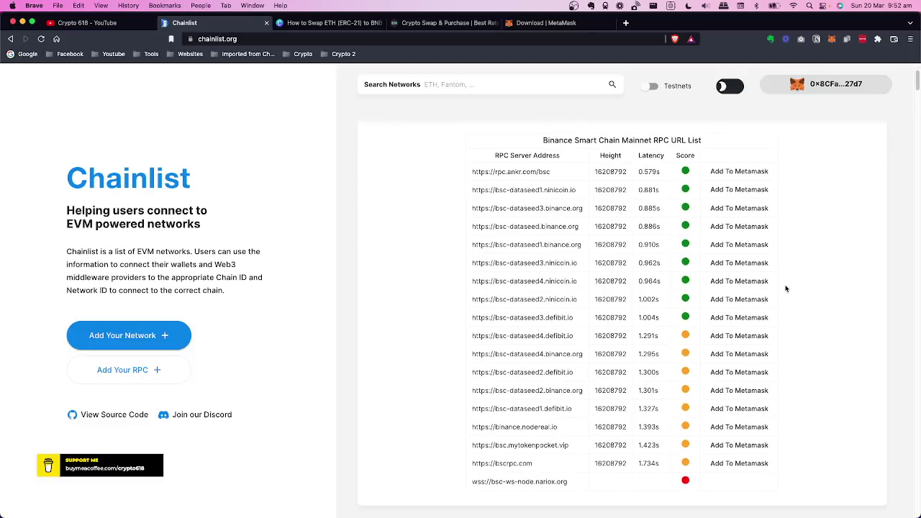
scroll(783, 286, up, 4)
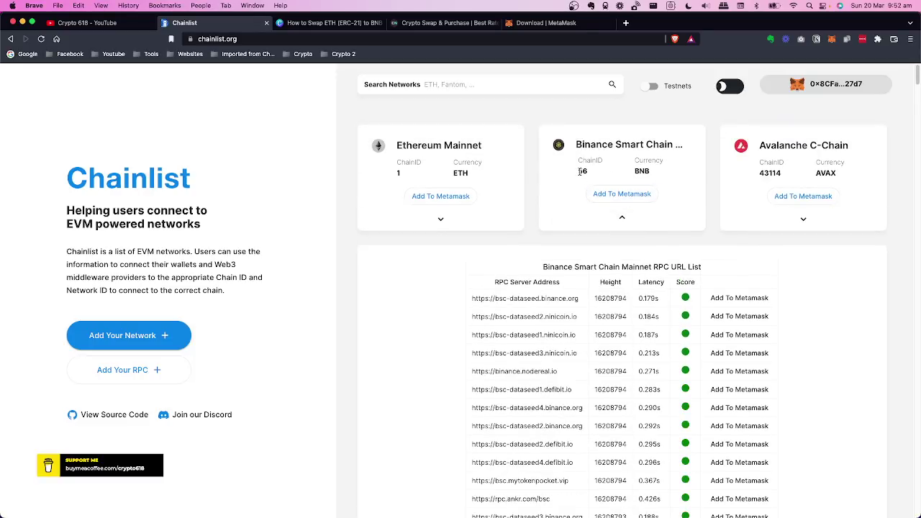
click(625, 219)
Step: Add Binance Smart Chain Mainnet to MetaMask from Chainlist and approve the network switch
click(626, 196)
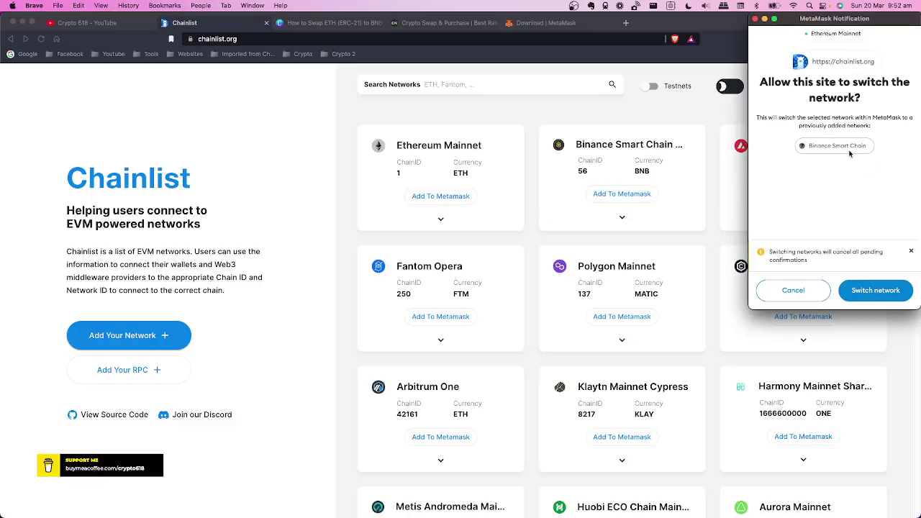
click(875, 291)
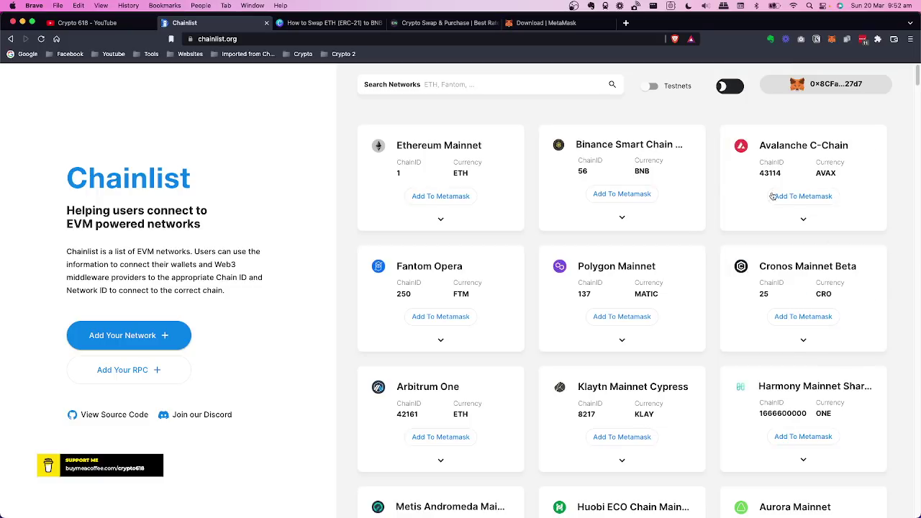
click(619, 195)
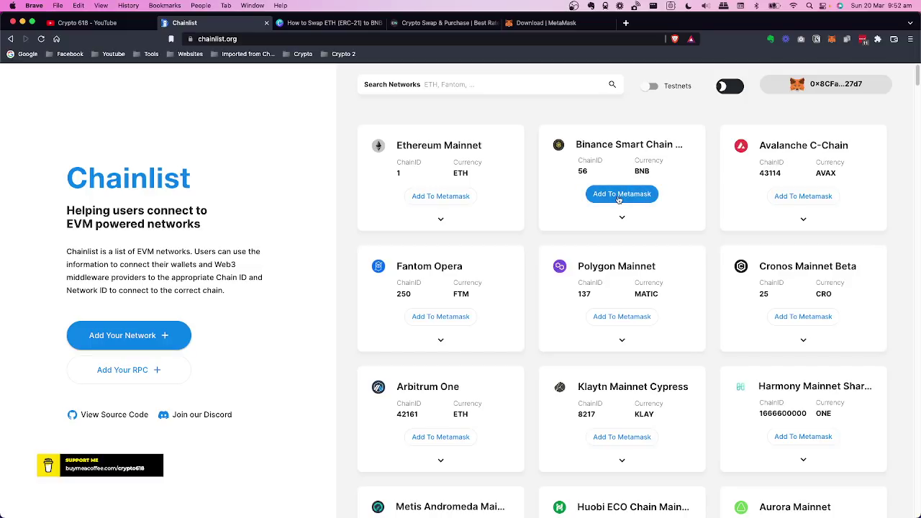
Step: Look through the MetaMask wallet's network list for the Binance Smart Chain entry and close the list
click(833, 40)
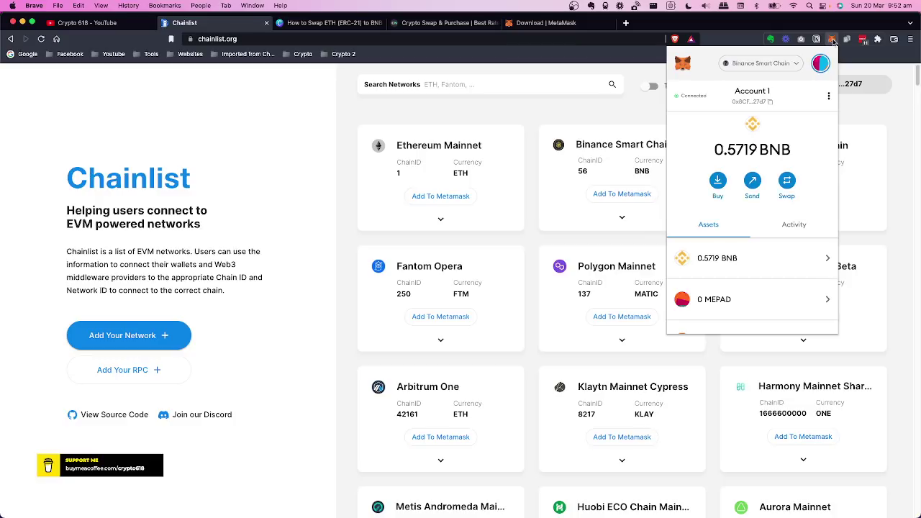
click(765, 64)
scroll(796, 214, down, 3)
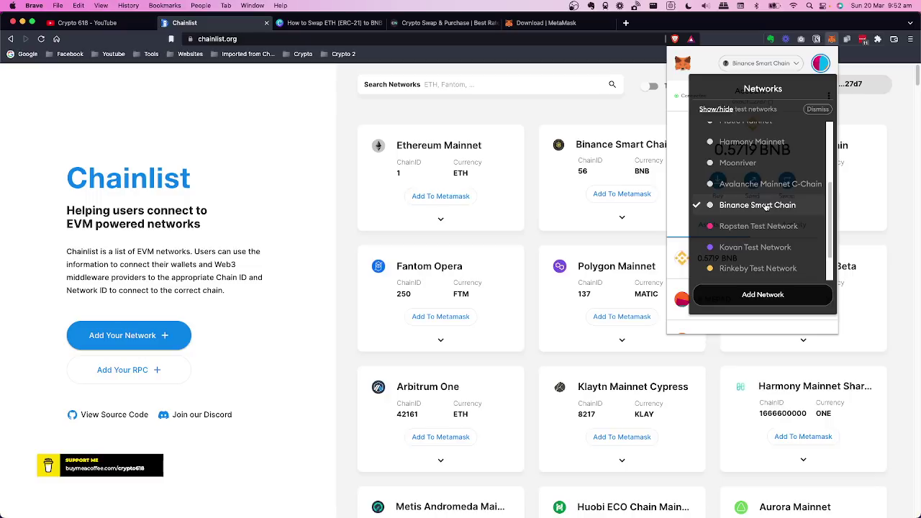
scroll(766, 207, up, 4)
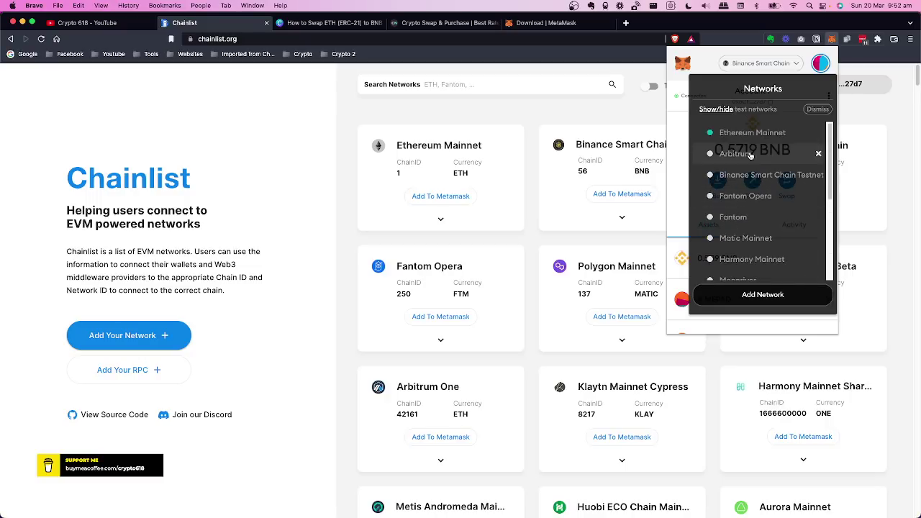
click(765, 65)
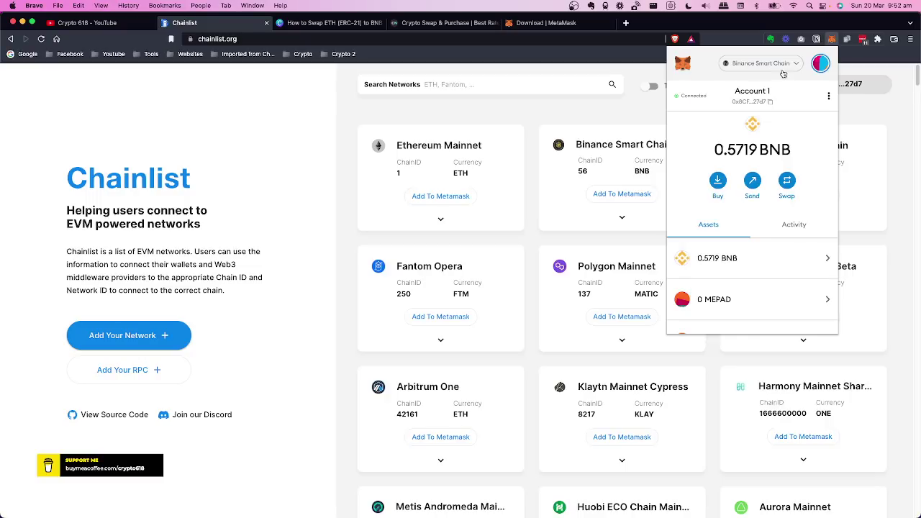
Step: Check the wallet's balance on Ethereum Mainnet, and return the active network to Binance Smart Chain
click(762, 66)
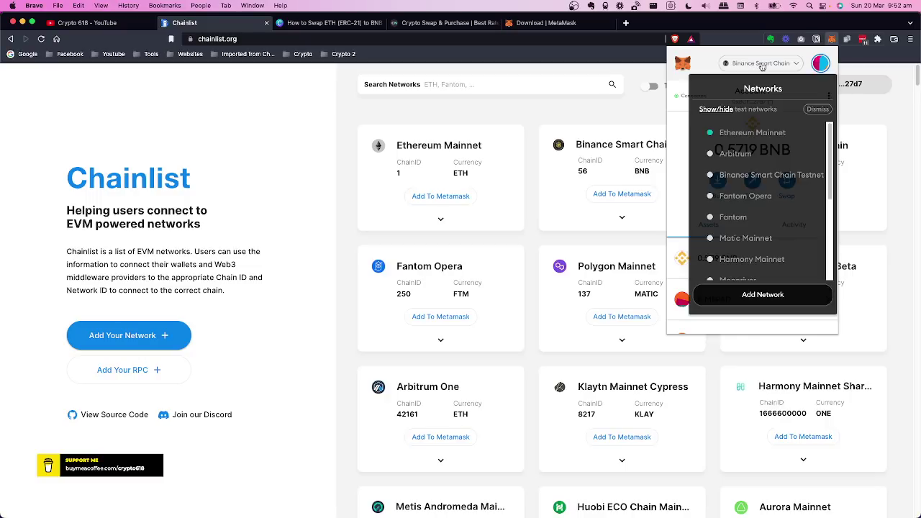
click(754, 131)
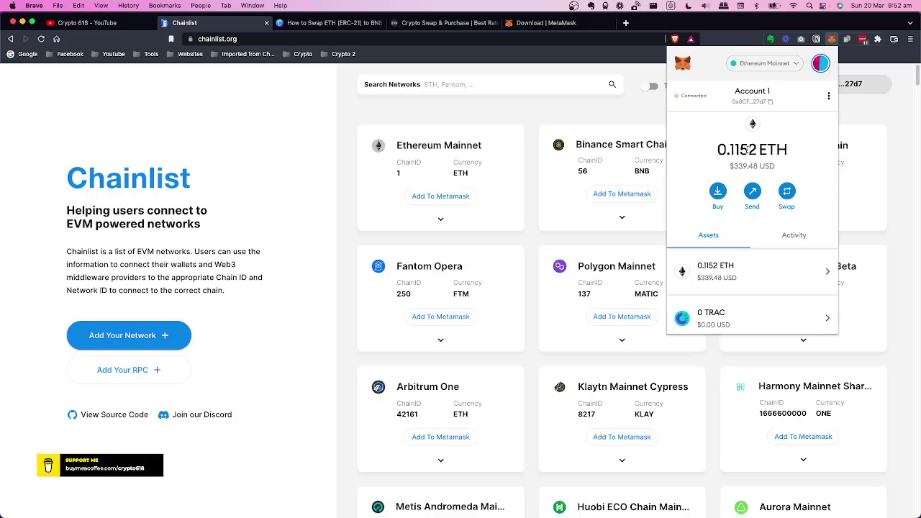
click(769, 64)
scroll(748, 173, down, 5)
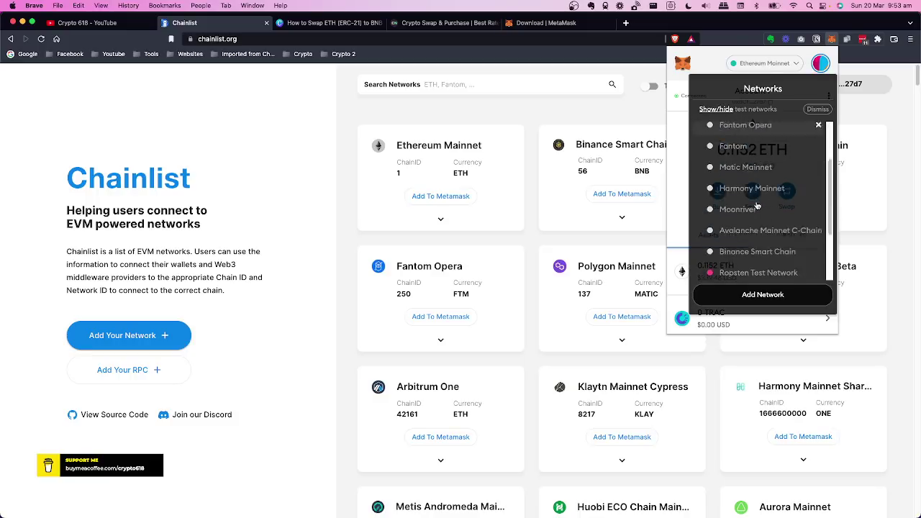
click(744, 196)
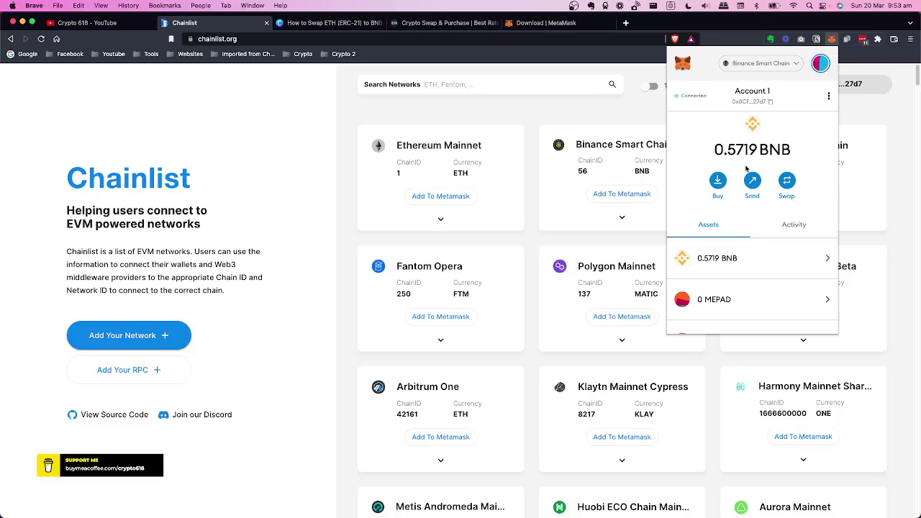
Step: Switch to the ChangeNOW exchange page and set the currency to send to ETH (Ethereum)
click(630, 122)
click(435, 23)
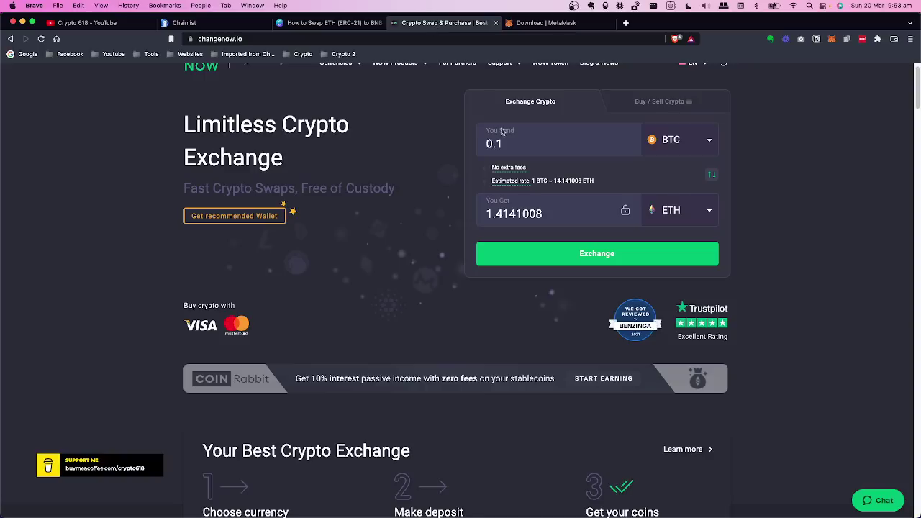
scroll(439, 196, up, 1)
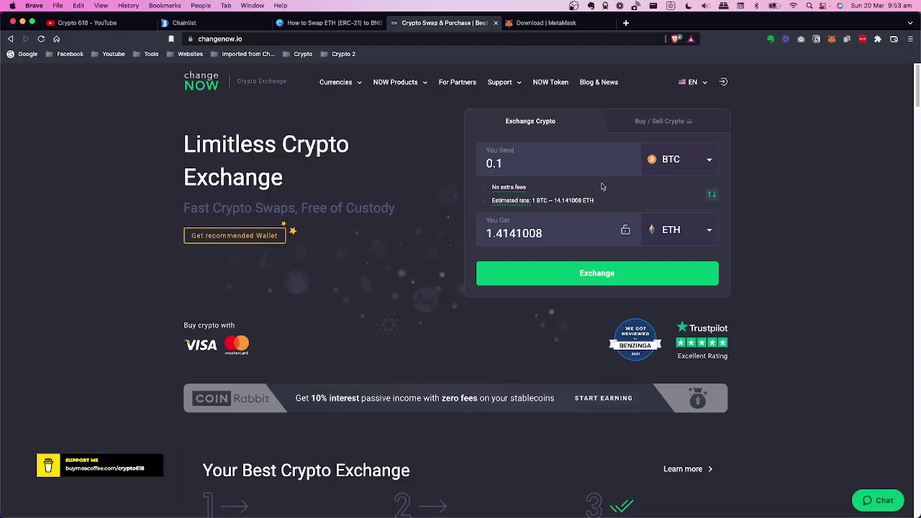
click(689, 166)
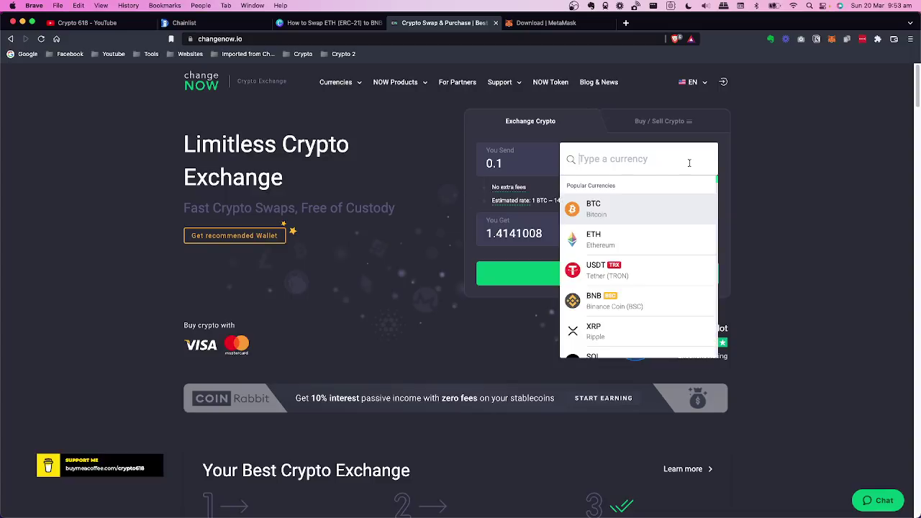
click(602, 236)
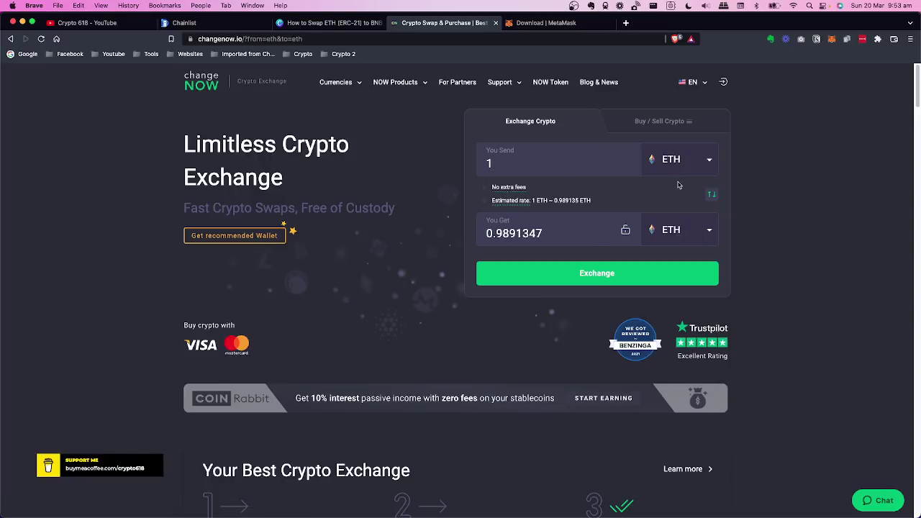
Step: Set the amount to send to 0.11 ETH and the currency to receive to BNB (BSC)
double_click(489, 164)
text(0.11)
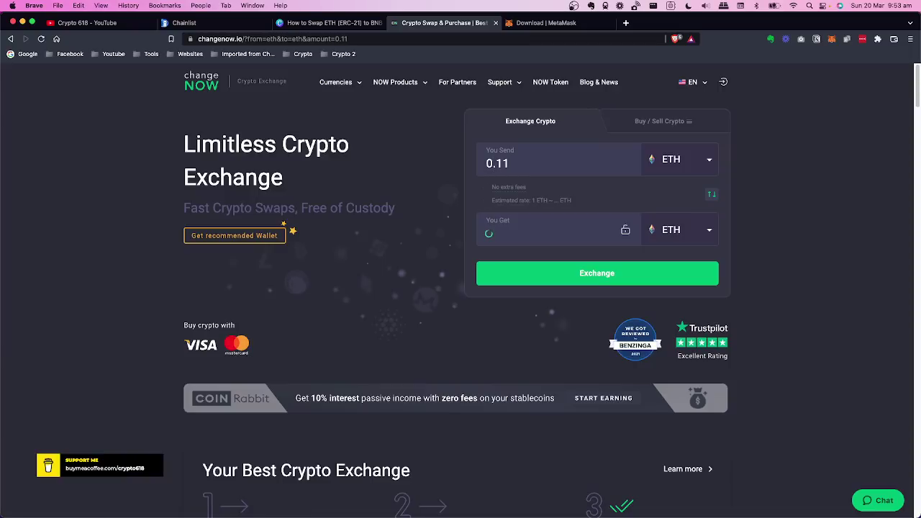
click(697, 232)
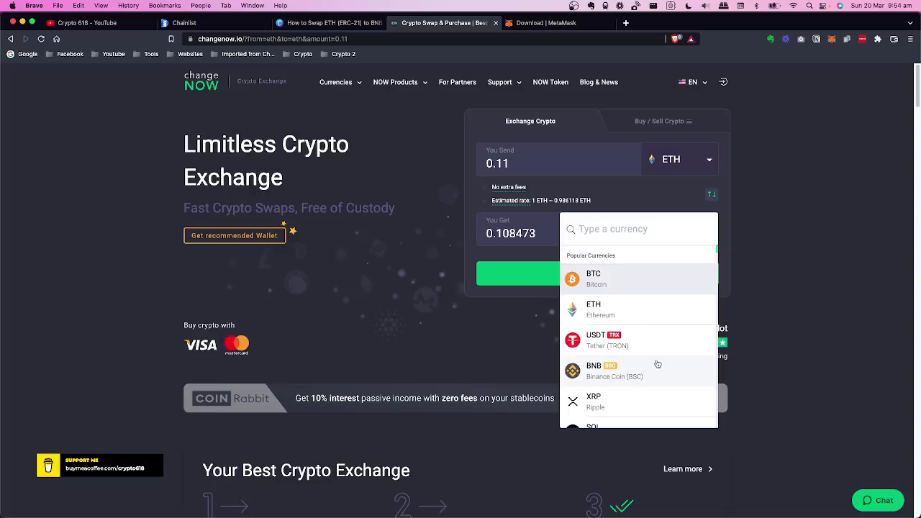
click(634, 367)
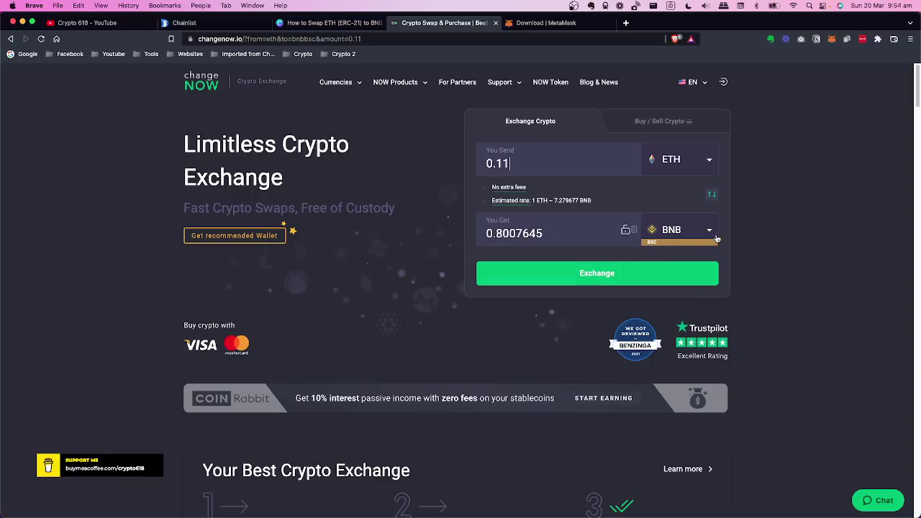
scroll(690, 244, down, 5)
scroll(720, 239, up, 5)
Step: Switch the MetaMask wallet to Ethereum Mainnet and check that its ETH balance covers the amount to send
click(831, 39)
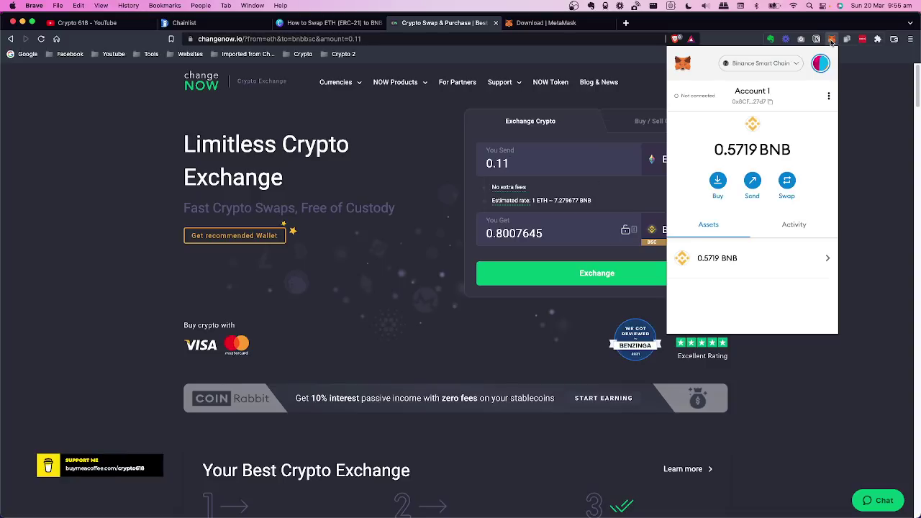
click(766, 69)
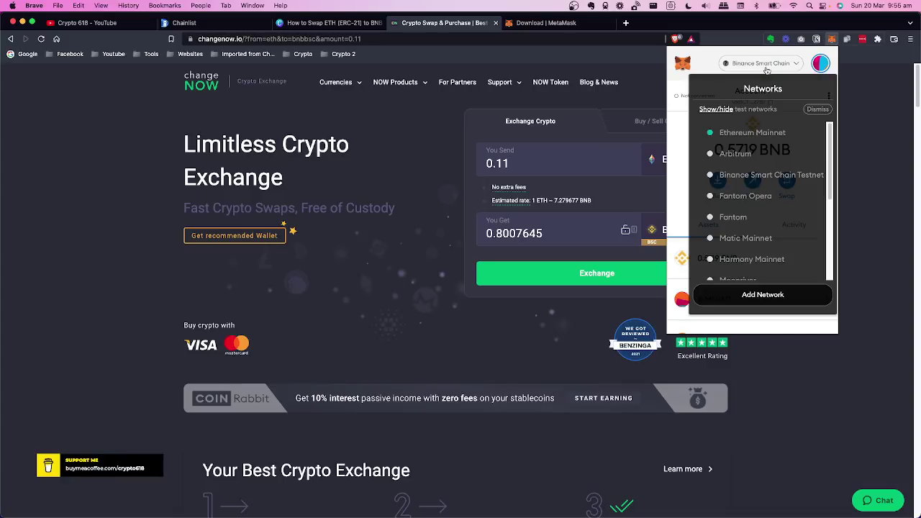
click(763, 135)
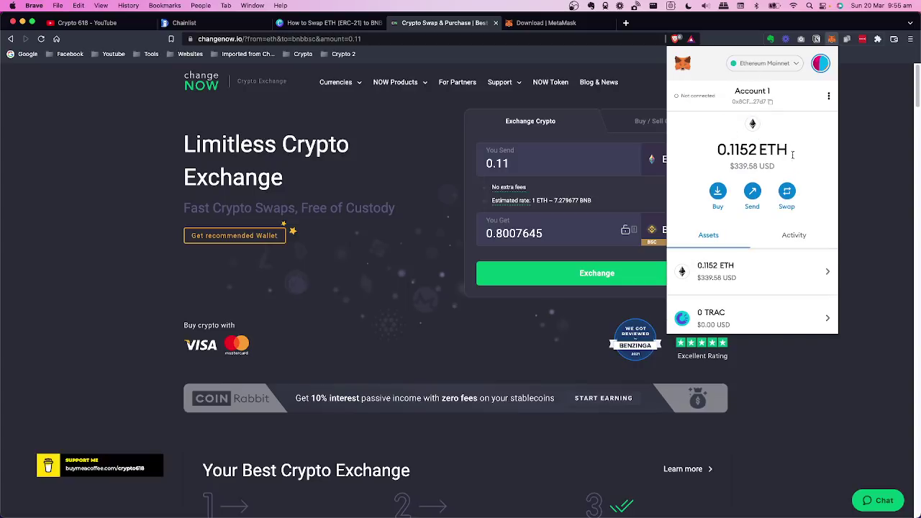
click(862, 173)
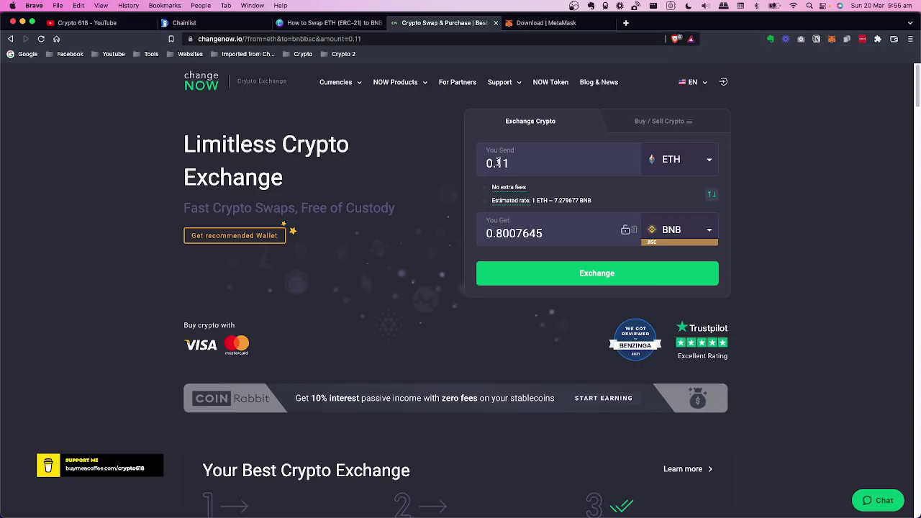
click(832, 39)
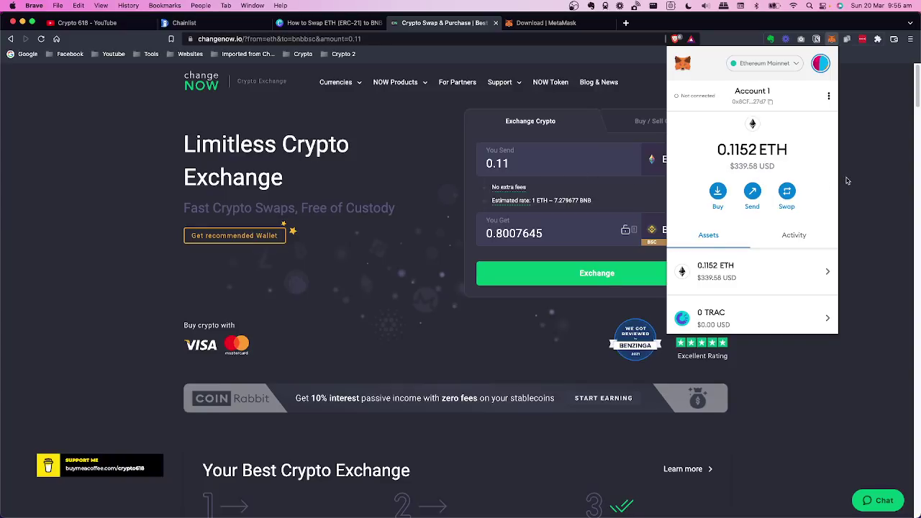
click(853, 148)
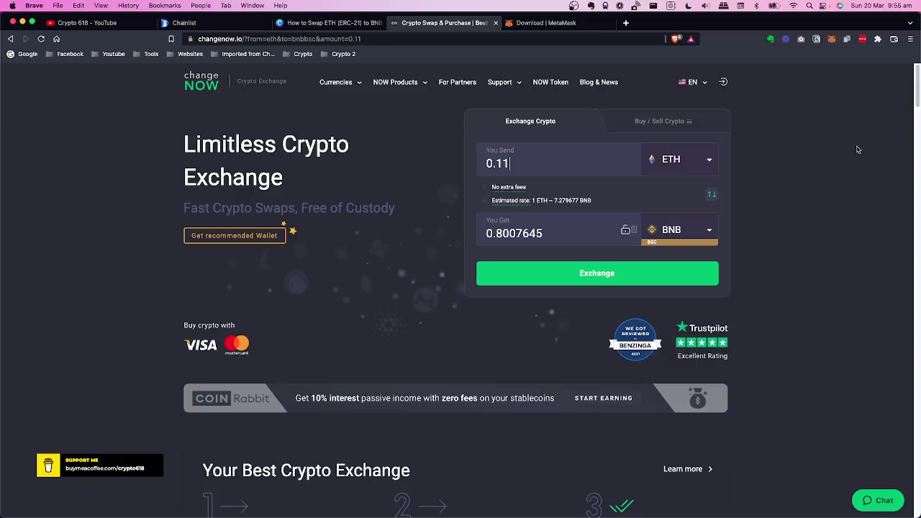
Step: Start the exchange, and copy the Account 1 address from MetaMask with Binance Smart Chain as the active network
click(600, 276)
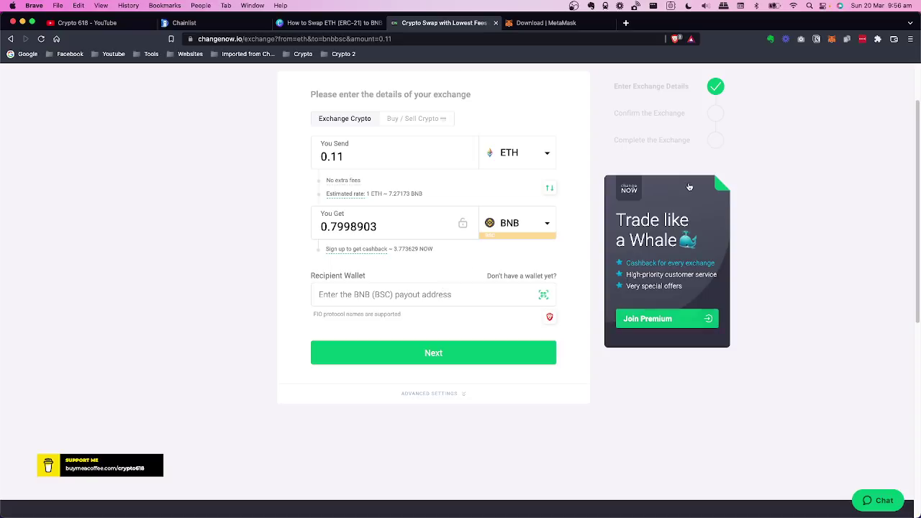
click(832, 40)
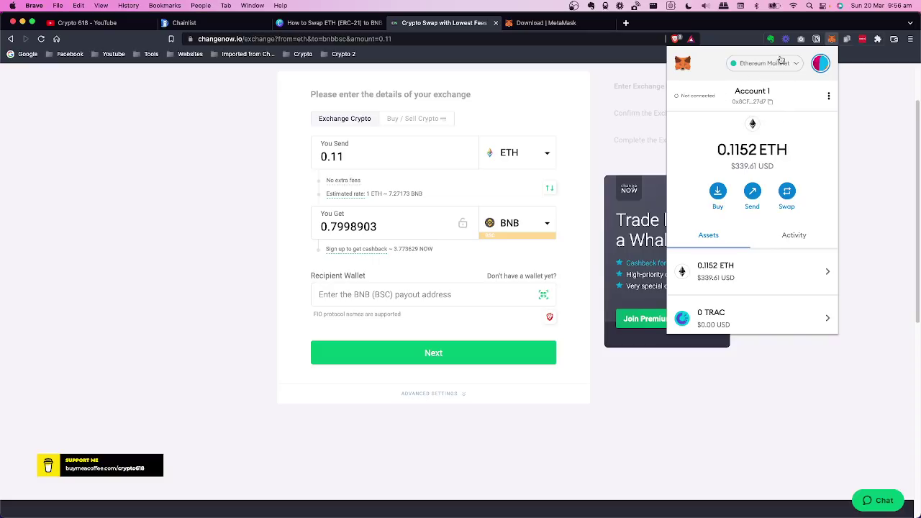
click(780, 63)
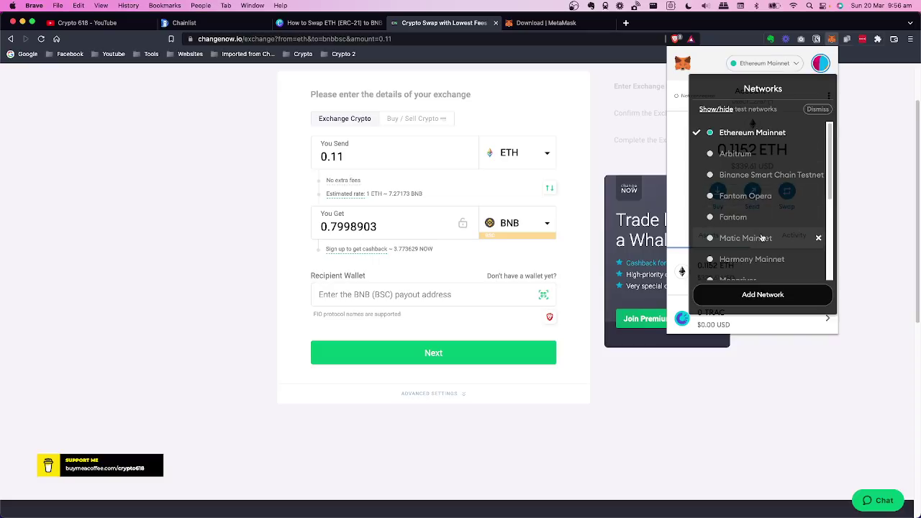
scroll(762, 237, down, 3)
scroll(762, 238, down, 2)
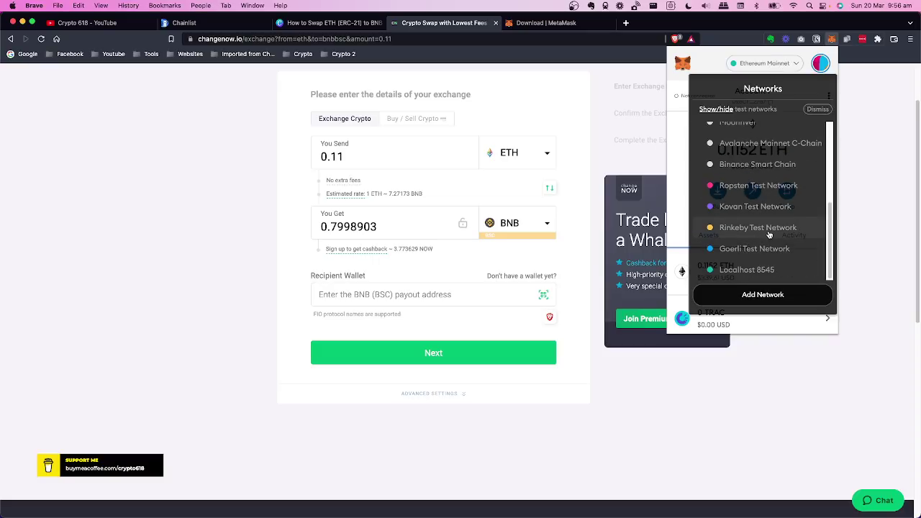
click(753, 164)
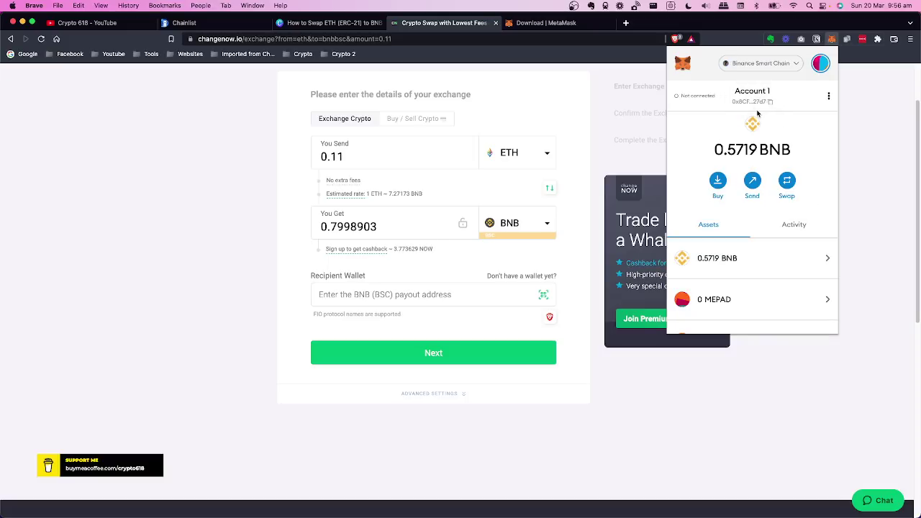
click(771, 105)
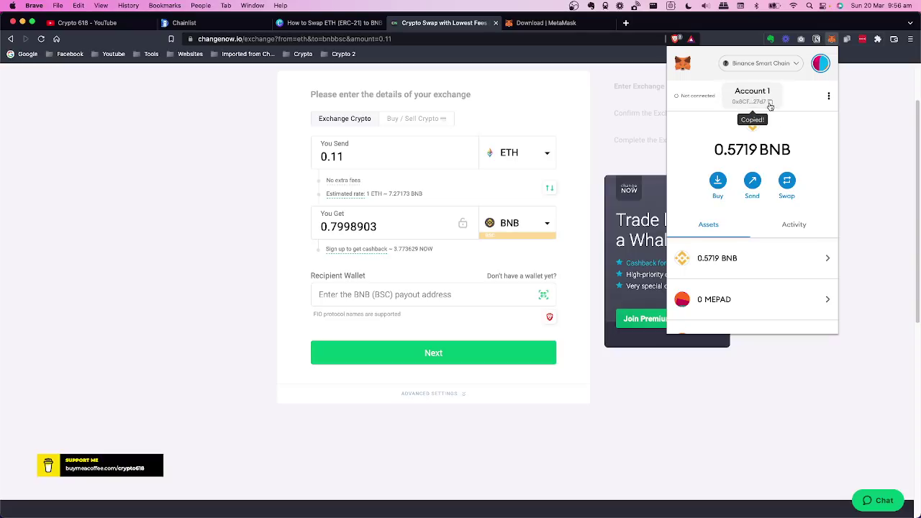
Step: Return the MetaMask wallet to Ethereum Mainnet and close it
click(785, 64)
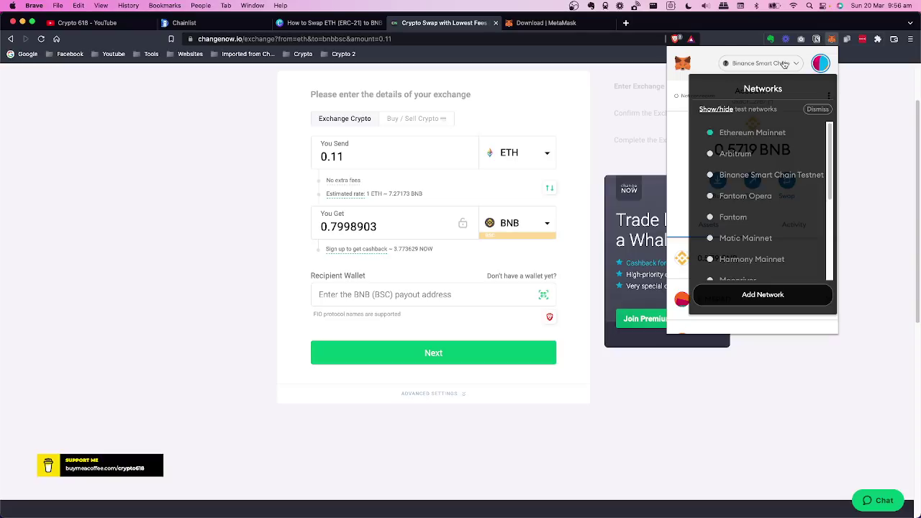
click(745, 132)
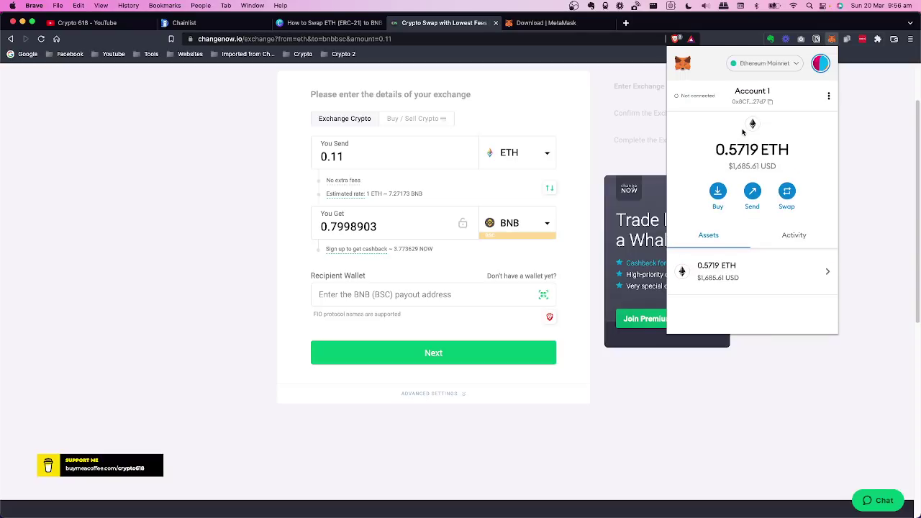
click(578, 142)
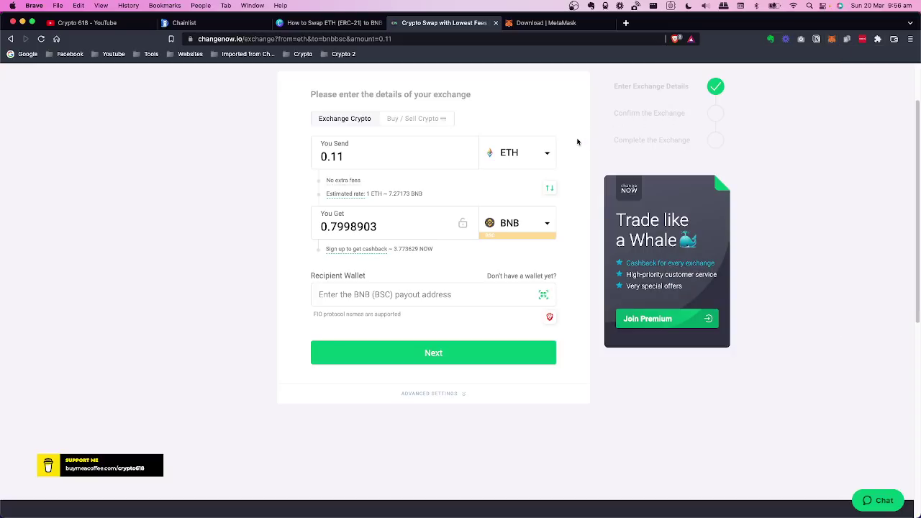
Step: Paste the copied wallet address as the BNB (BSC) payout address and proceed to the exchange confirmation
click(391, 300)
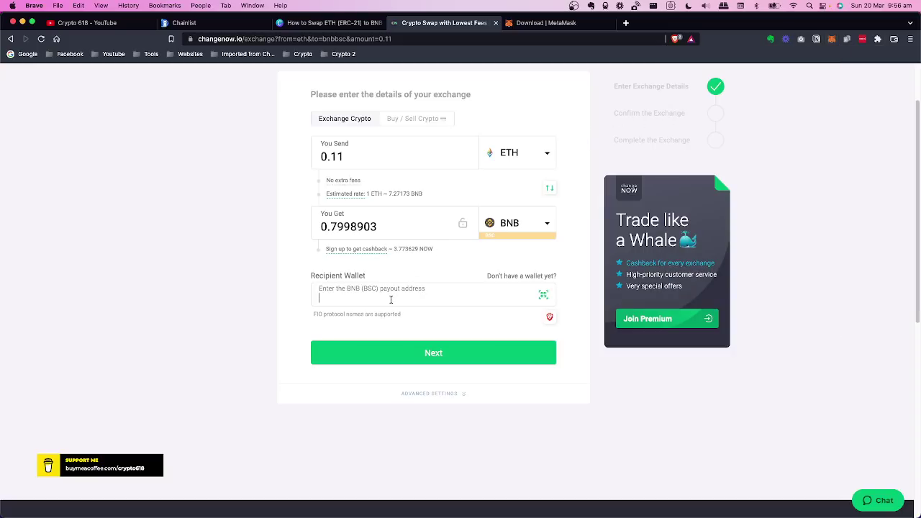
click(435, 300)
key(super+v)
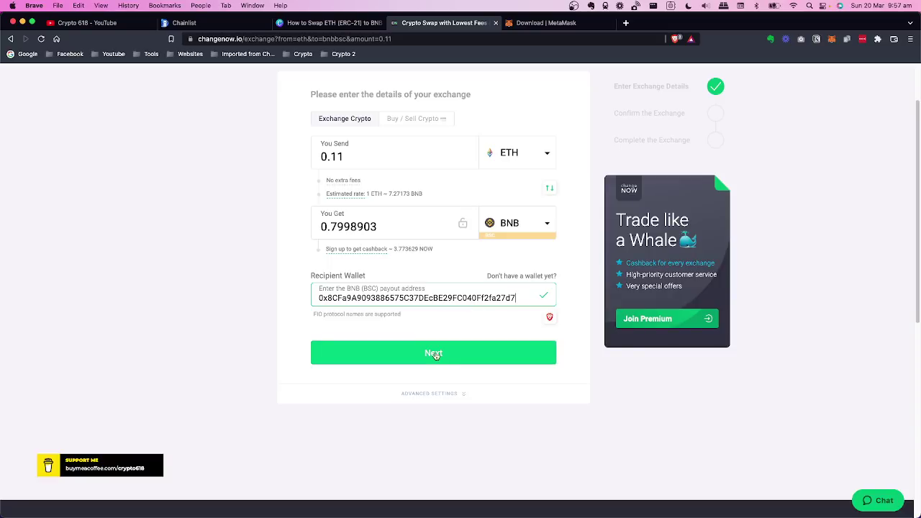
click(438, 393)
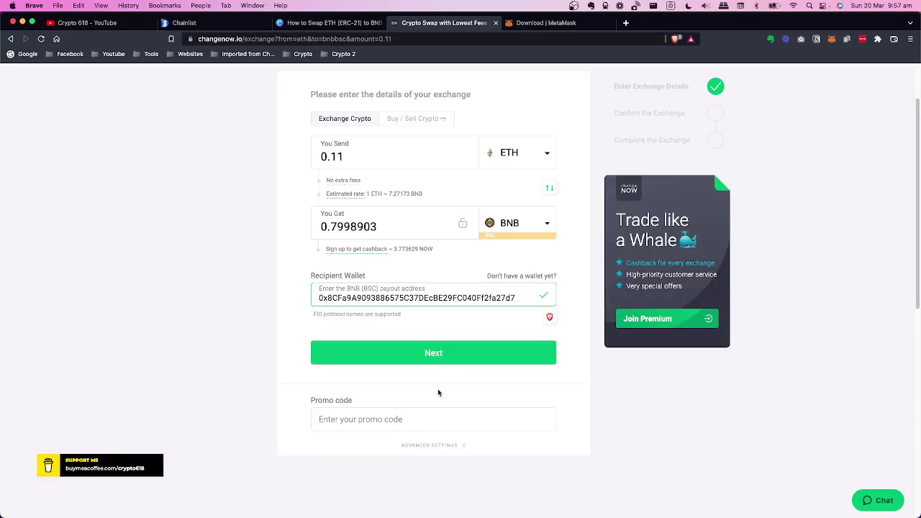
click(439, 446)
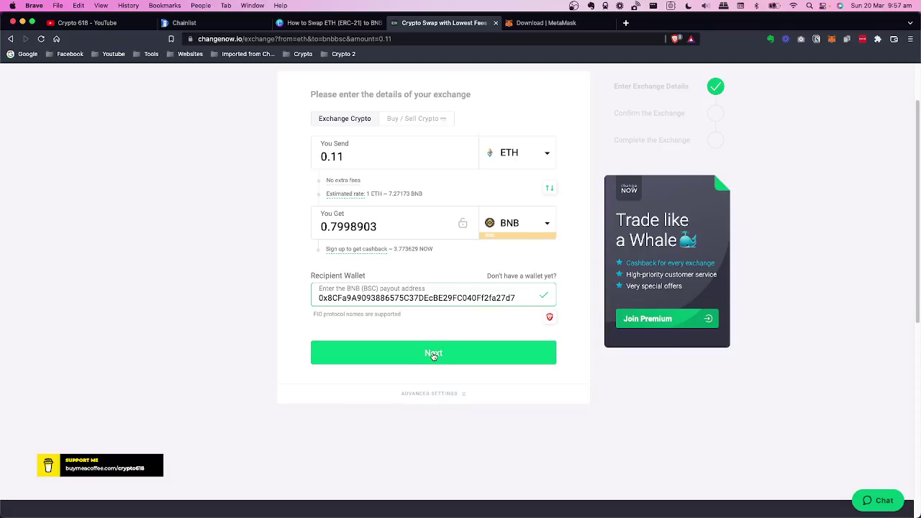
click(433, 353)
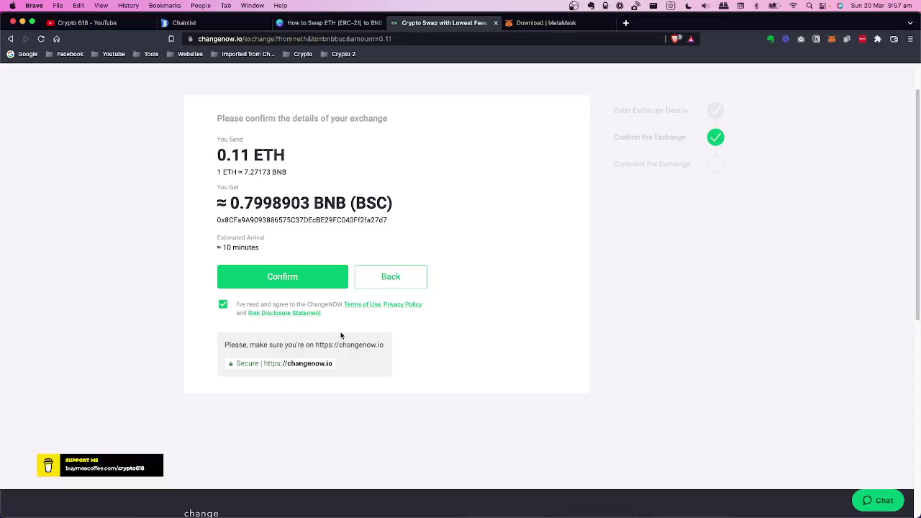
Step: Confirm the details of the ETH to BNB exchange and allow ChangeNOW to show notifications
click(277, 278)
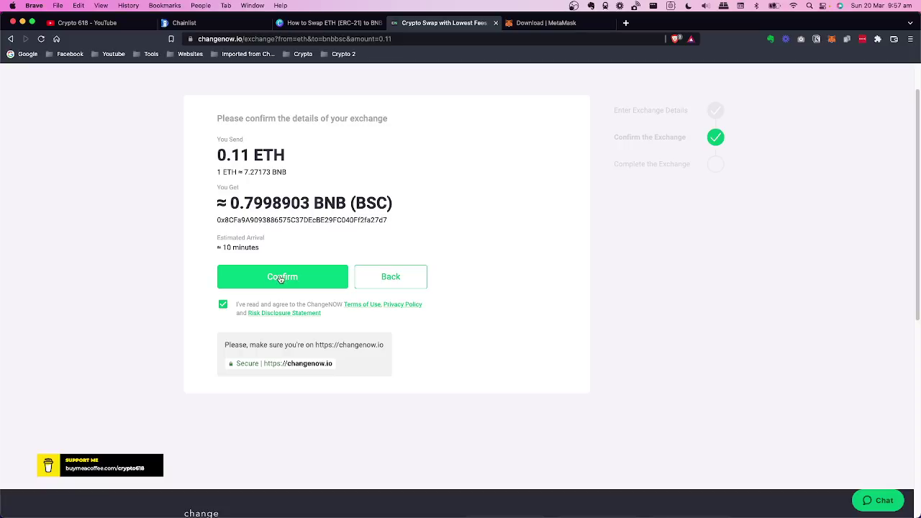
click(281, 277)
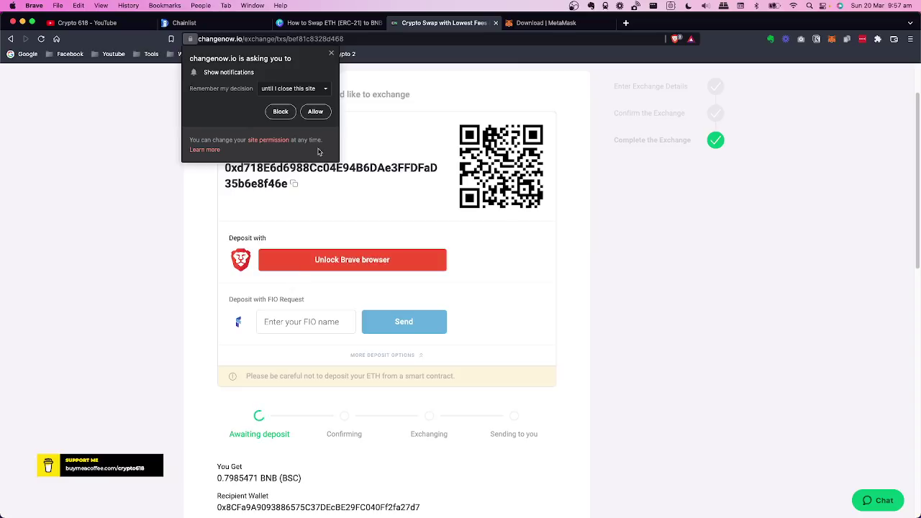
click(317, 111)
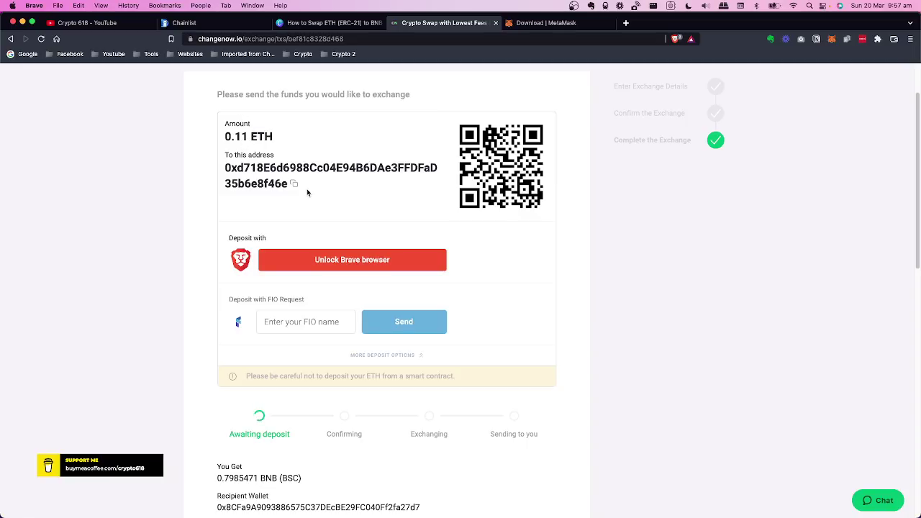
Step: Connect MetaMask's Account 1 to ChangeNOW for the deposit and check the wallet's connection and ETH balance
click(361, 263)
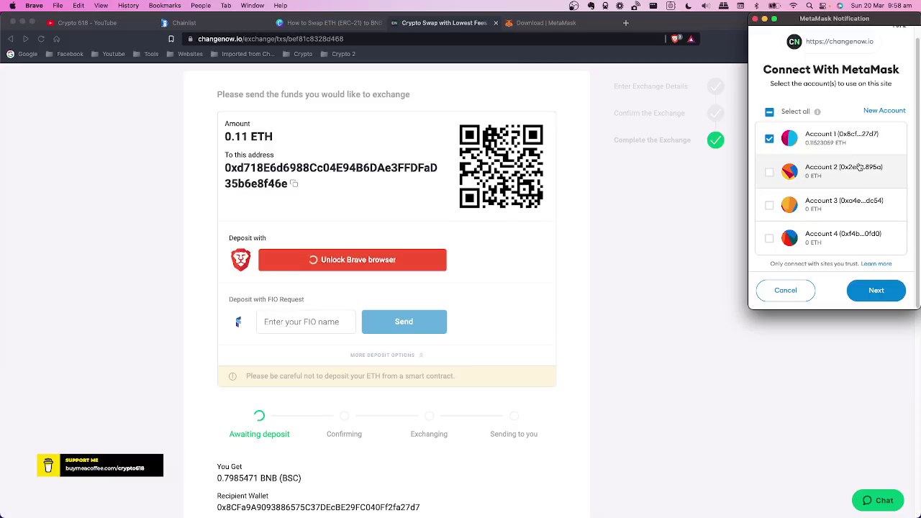
click(876, 291)
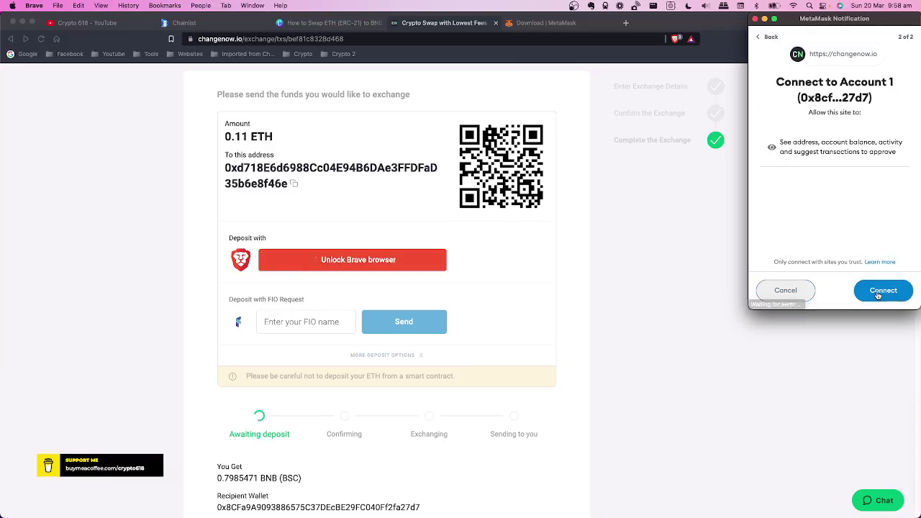
click(877, 291)
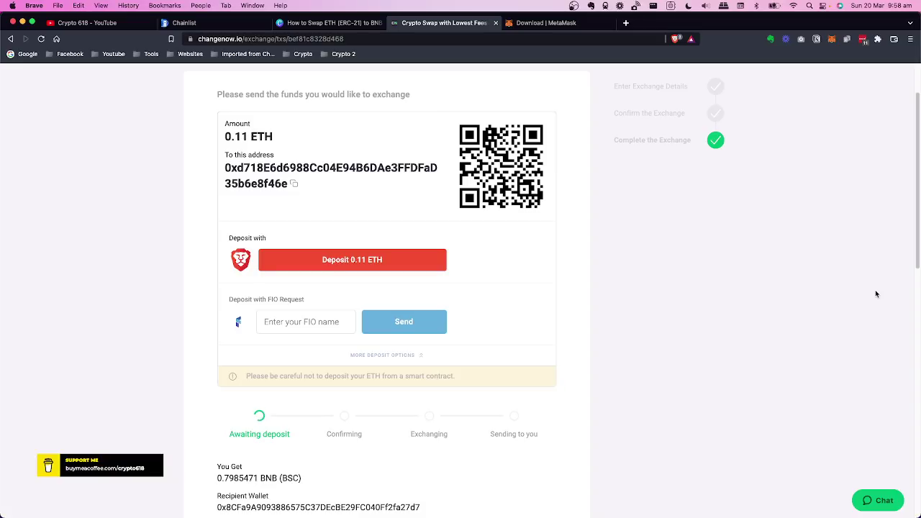
click(832, 40)
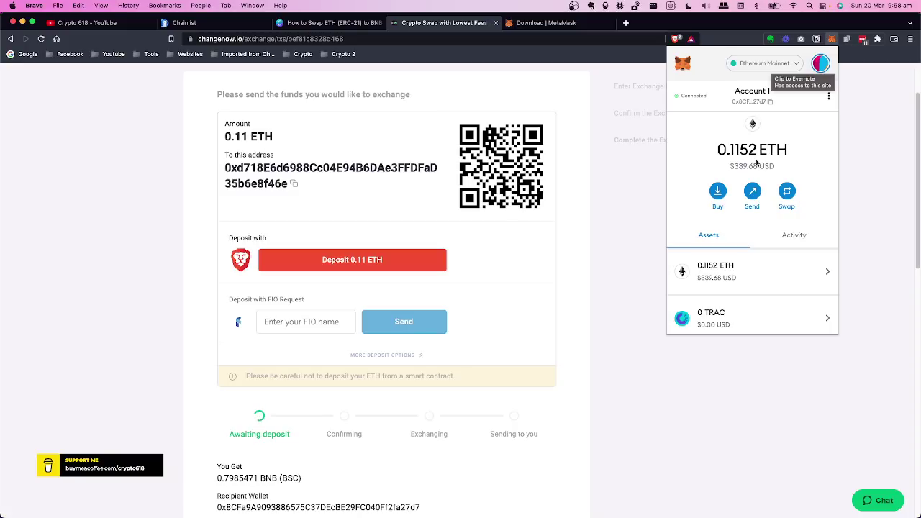
click(833, 40)
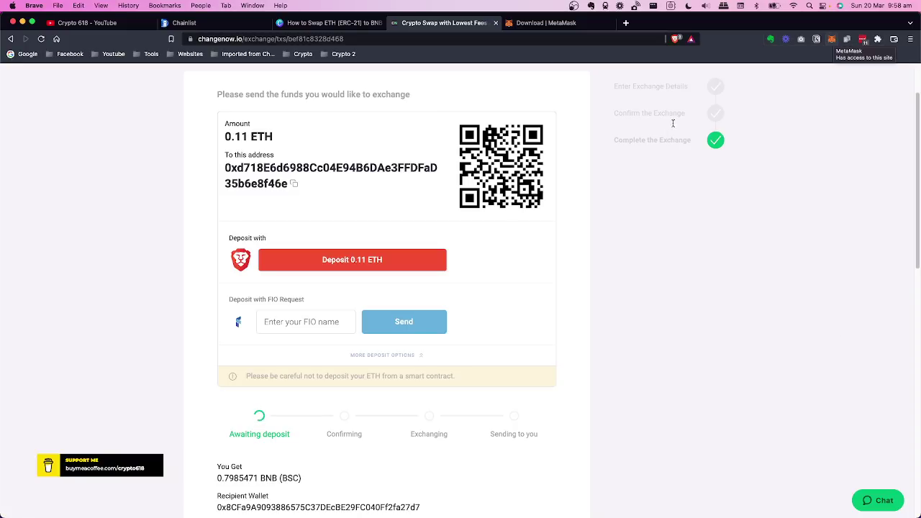
Step: Deposit 0.11 ETH from the connected wallet, reviewing the estimated gas fee and total before confirming the MetaMask transaction
click(348, 264)
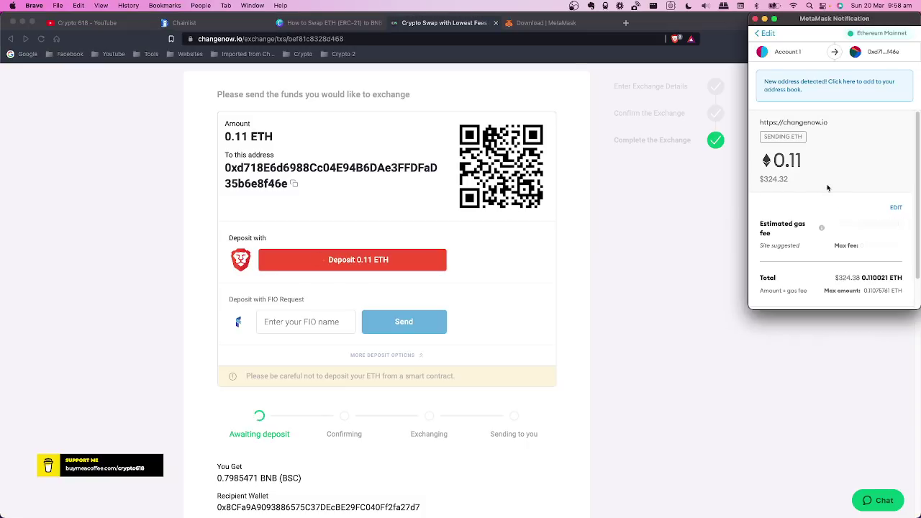
scroll(838, 169, down, 1)
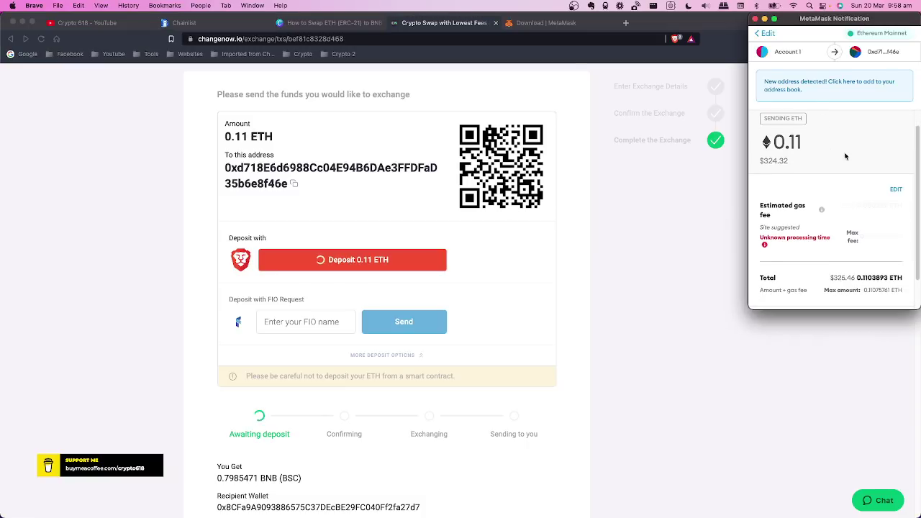
scroll(846, 156, down, 2)
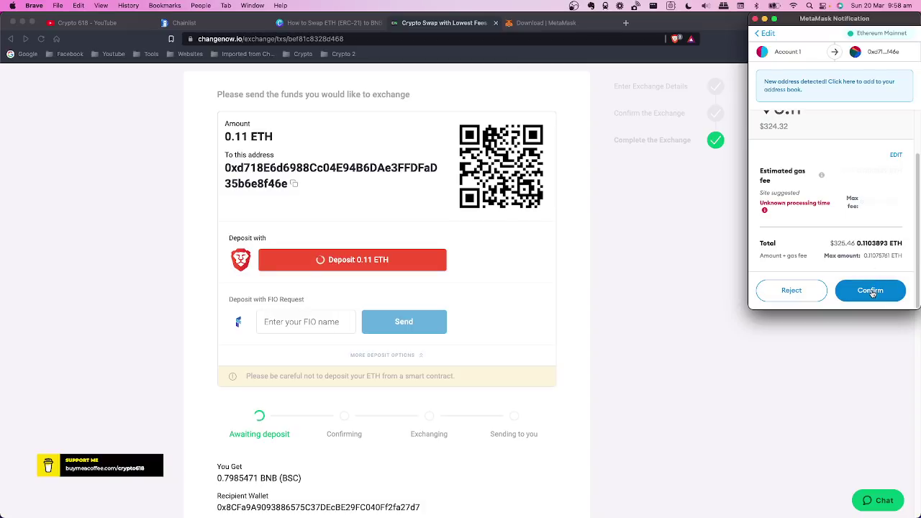
click(872, 291)
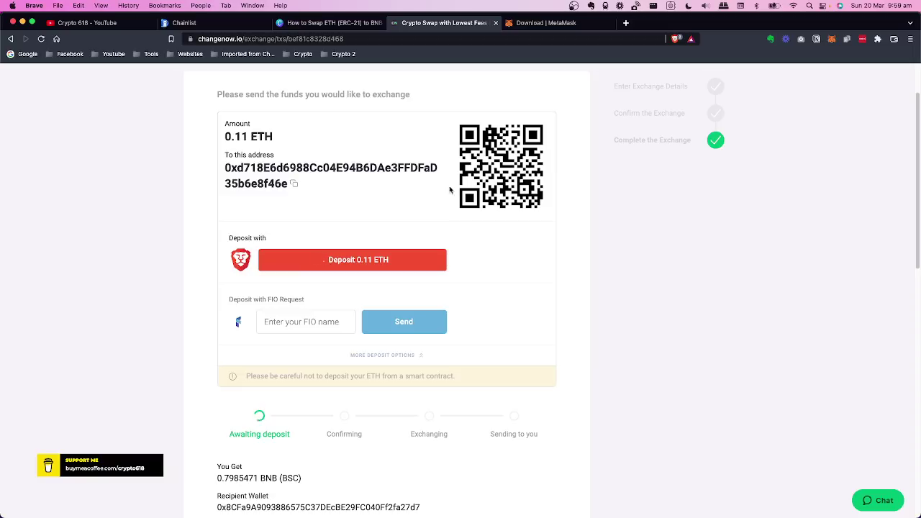
Step: Examine the pending exchange's deposit status, progress stages, expected BNB amount and recipient wallet
scroll(566, 241, down, 1)
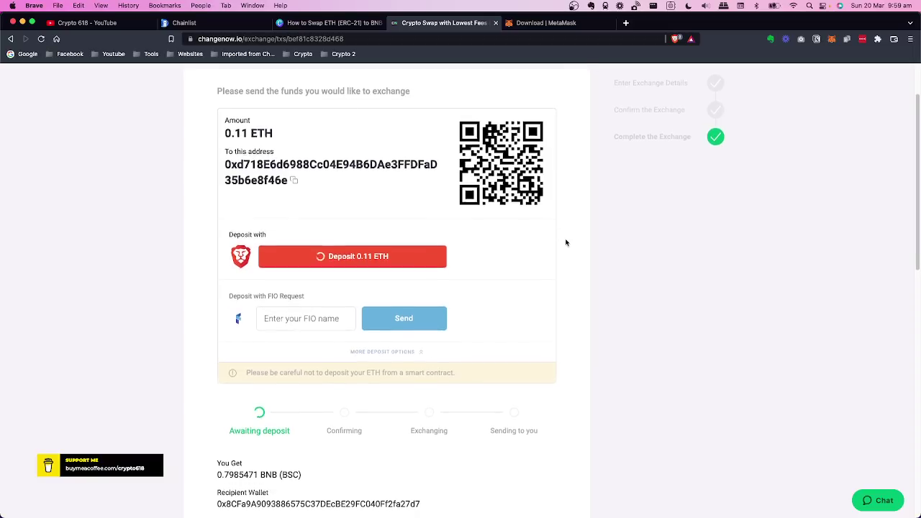
scroll(567, 241, down, 1)
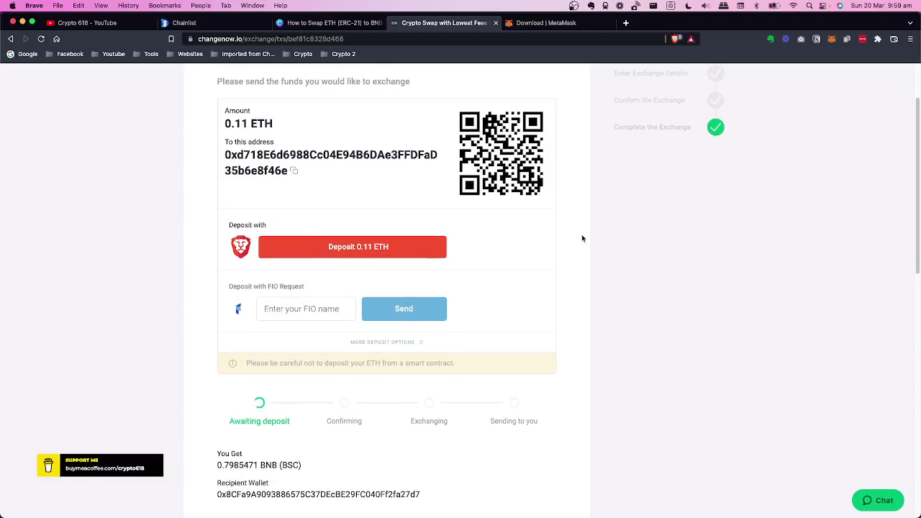
scroll(582, 239, down, 2)
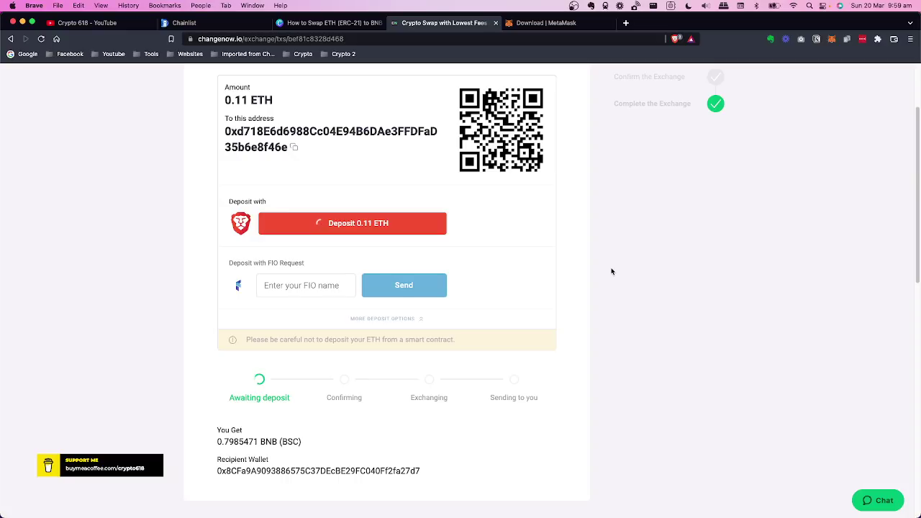
scroll(611, 272, down, 1)
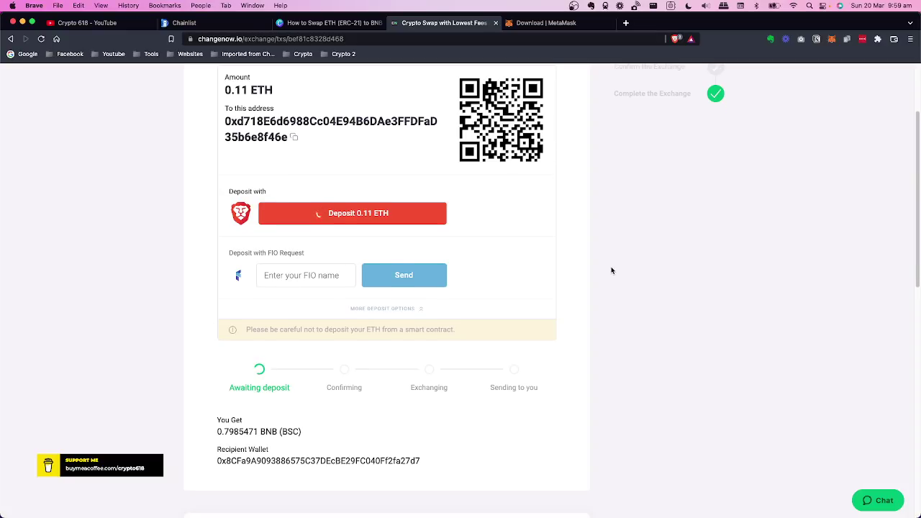
scroll(605, 266, down, 1)
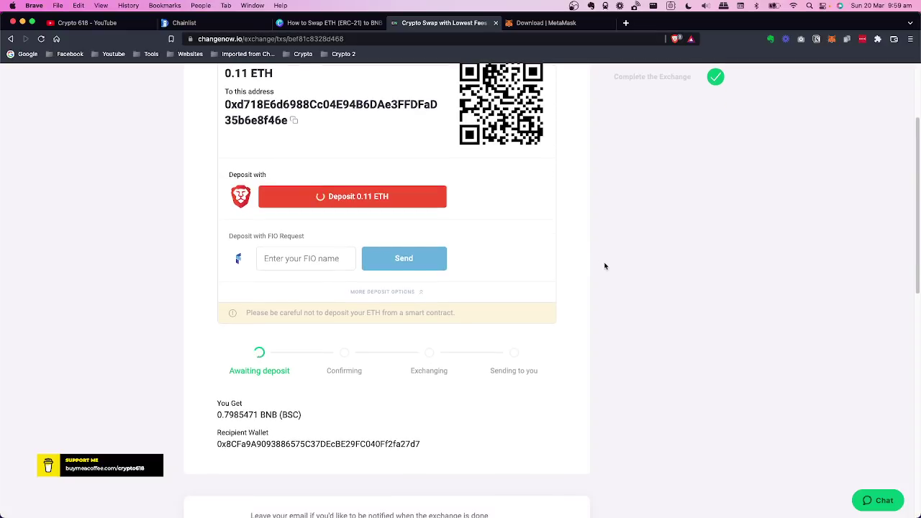
scroll(460, 304, down, 1)
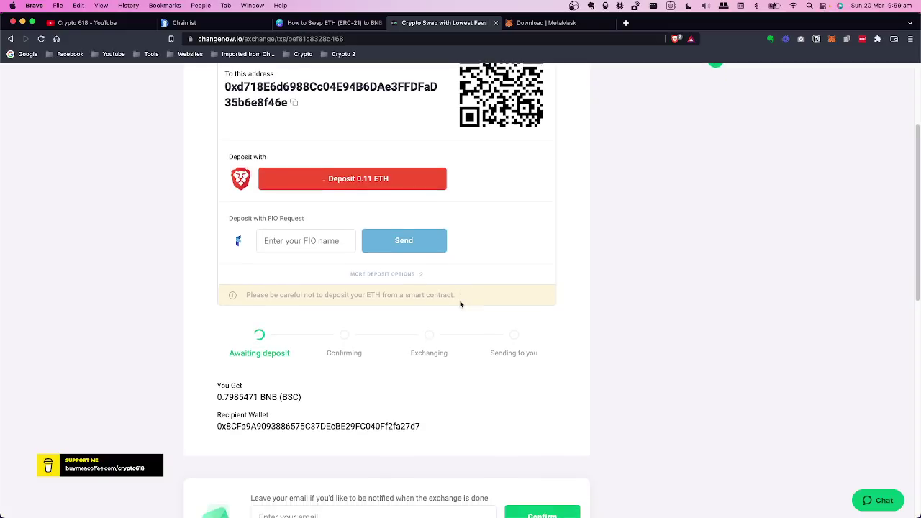
scroll(362, 342, down, 3)
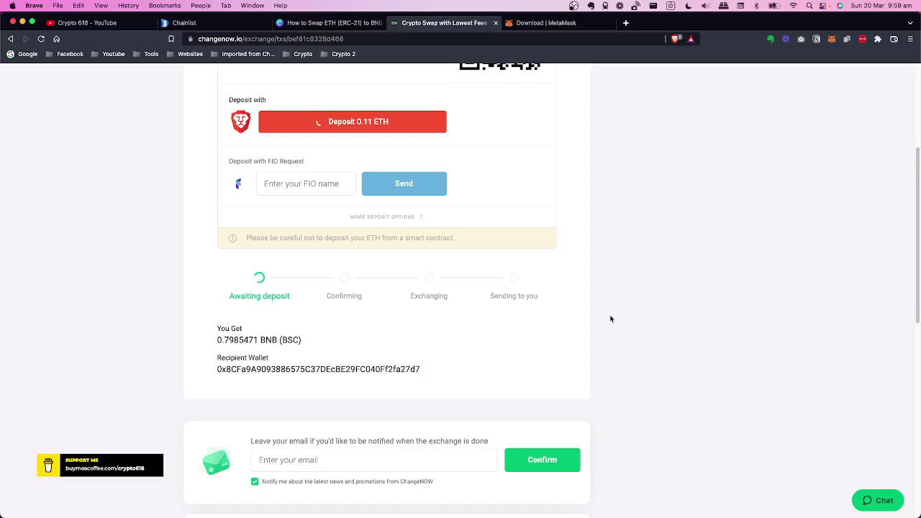
scroll(610, 319, up, 2)
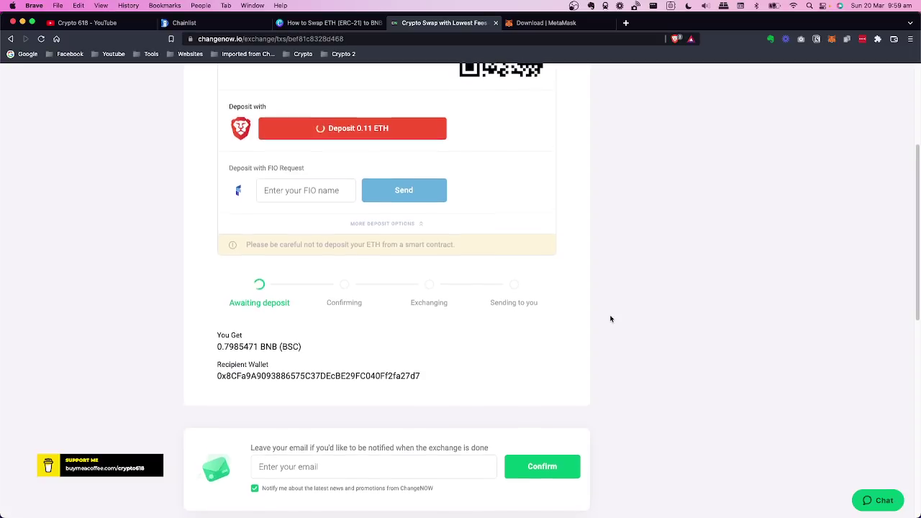
scroll(608, 319, up, 2)
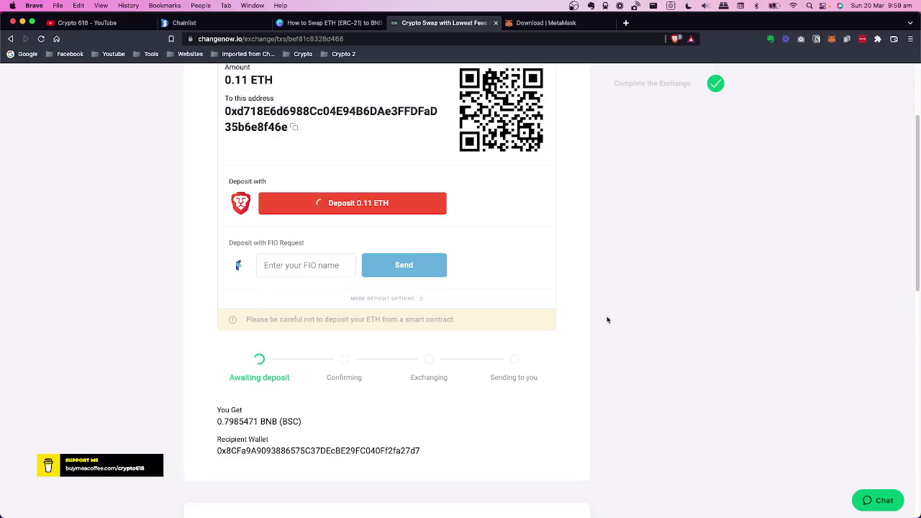
scroll(608, 319, up, 2)
scroll(608, 319, up, 2)
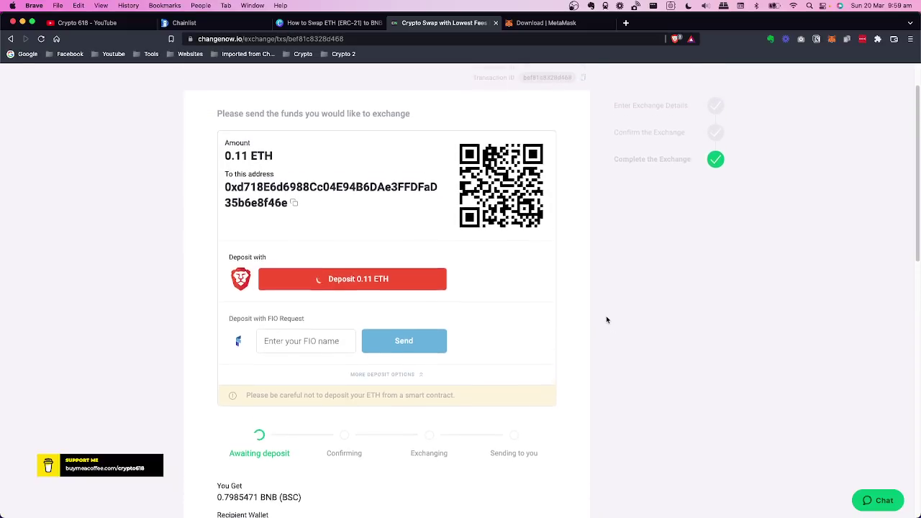
Step: Look over the email notification option and monitor the exchange's progress through its remaining stages
scroll(607, 319, down, 4)
scroll(607, 320, down, 5)
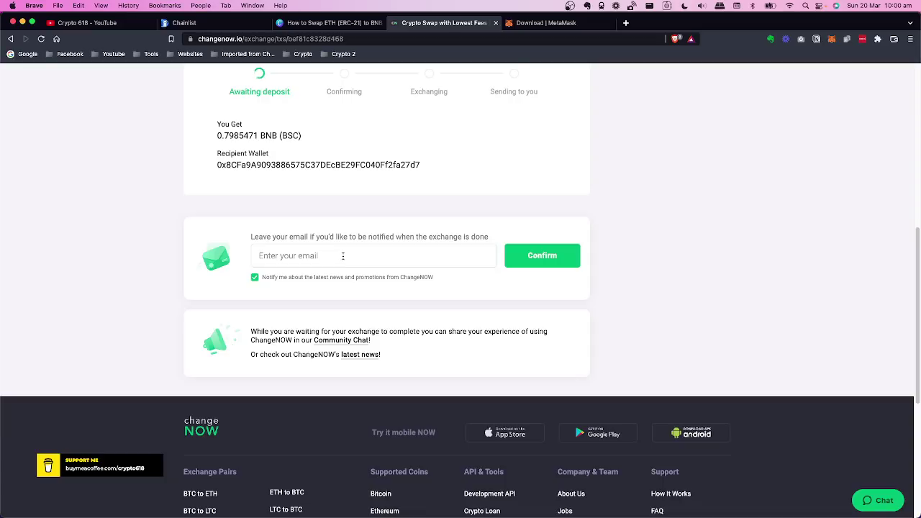
scroll(342, 255, down, 1)
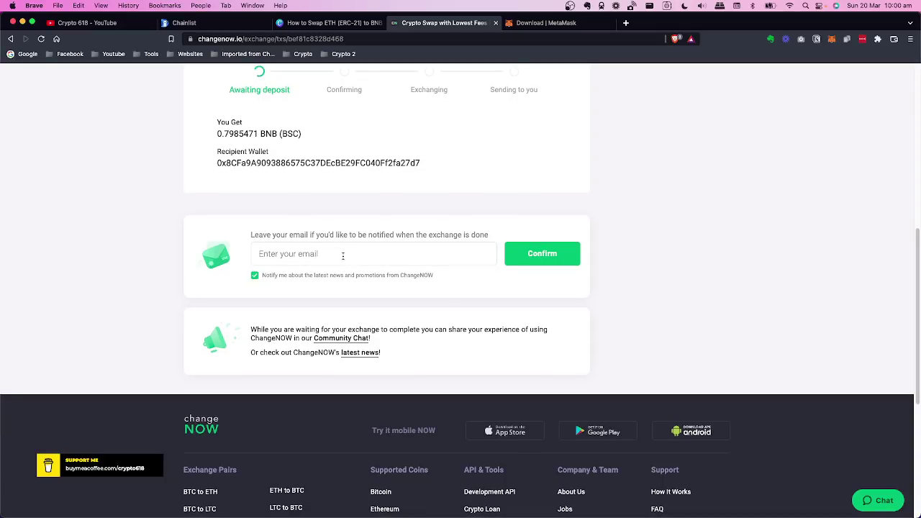
scroll(498, 280, up, 5)
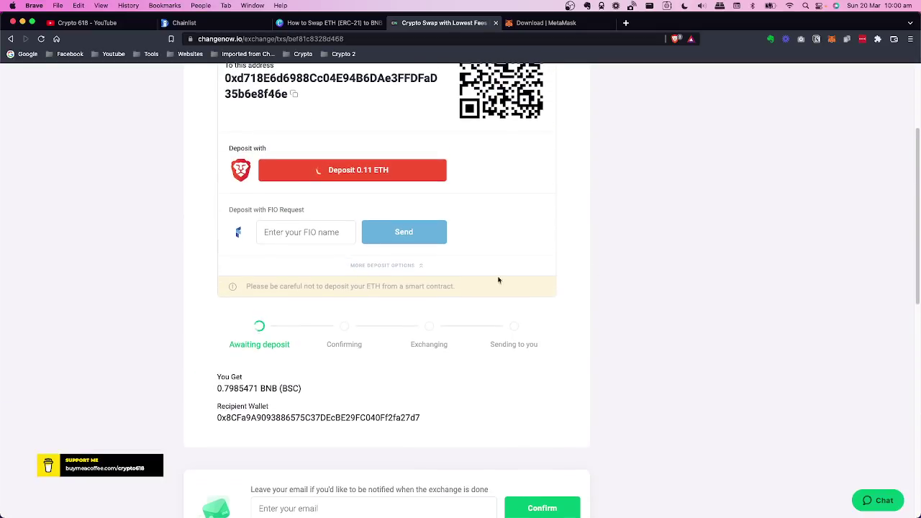
scroll(582, 274, up, 1)
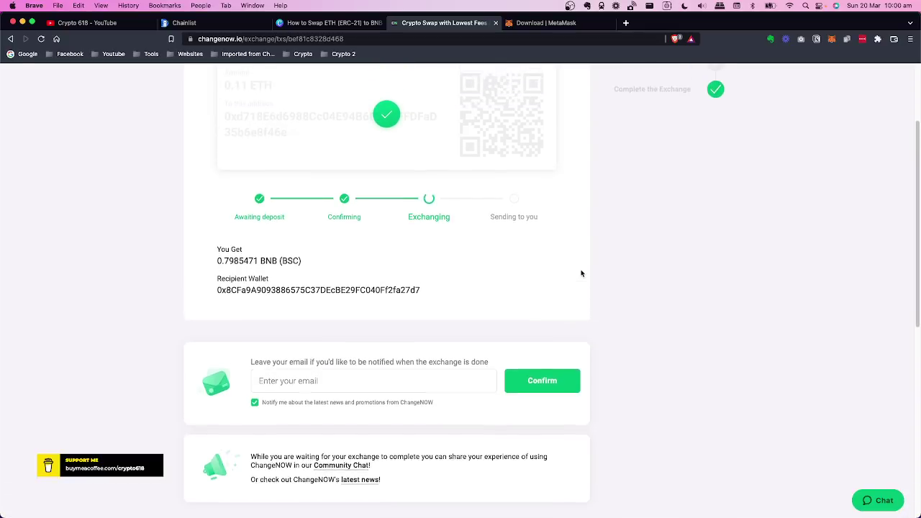
scroll(581, 274, up, 2)
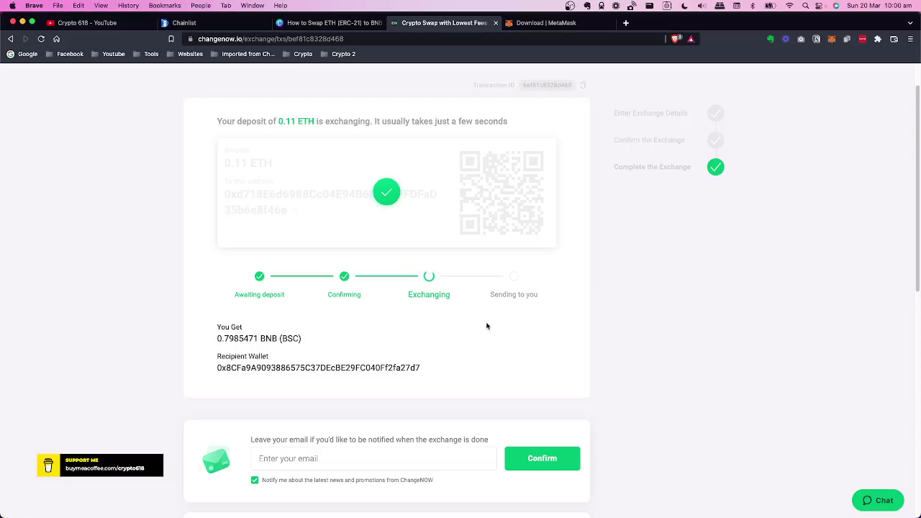
scroll(579, 317, up, 1)
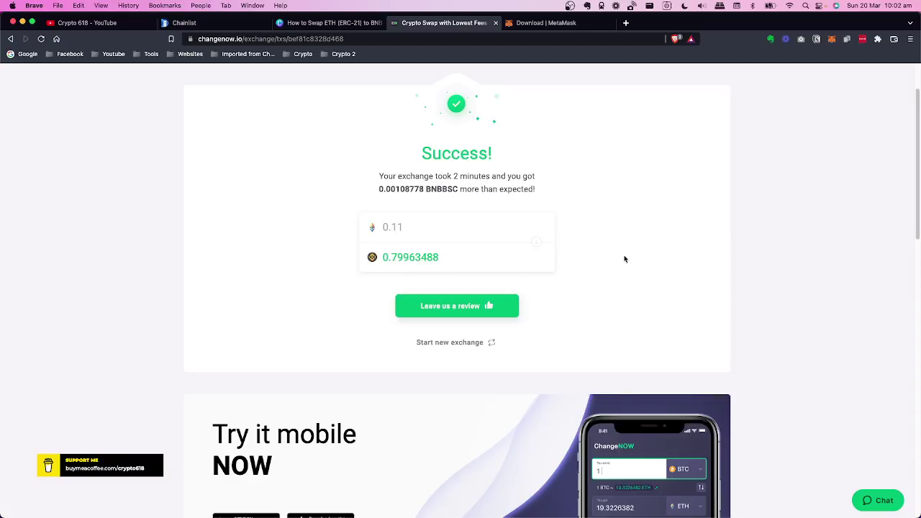
Step: Review the completed exchange's transaction details, including the exchange rate and the input and output transaction info
scroll(698, 223, down, 2)
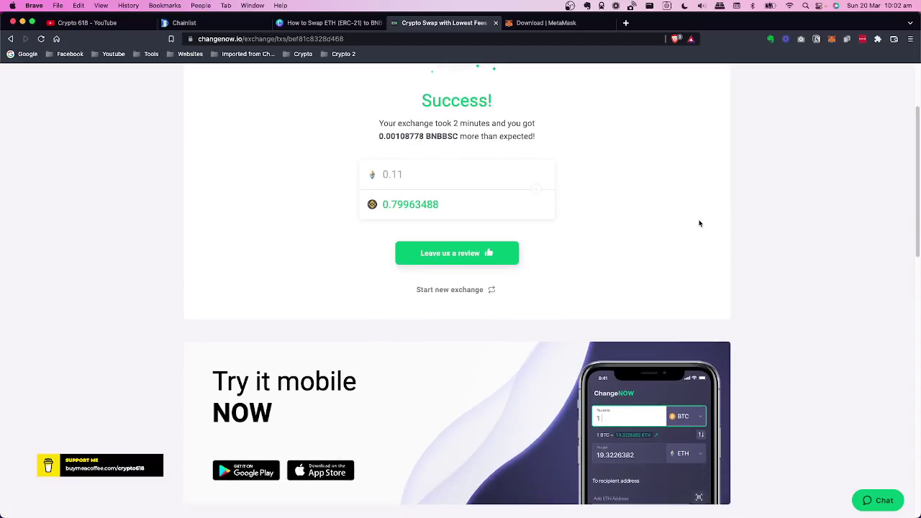
scroll(699, 223, down, 5)
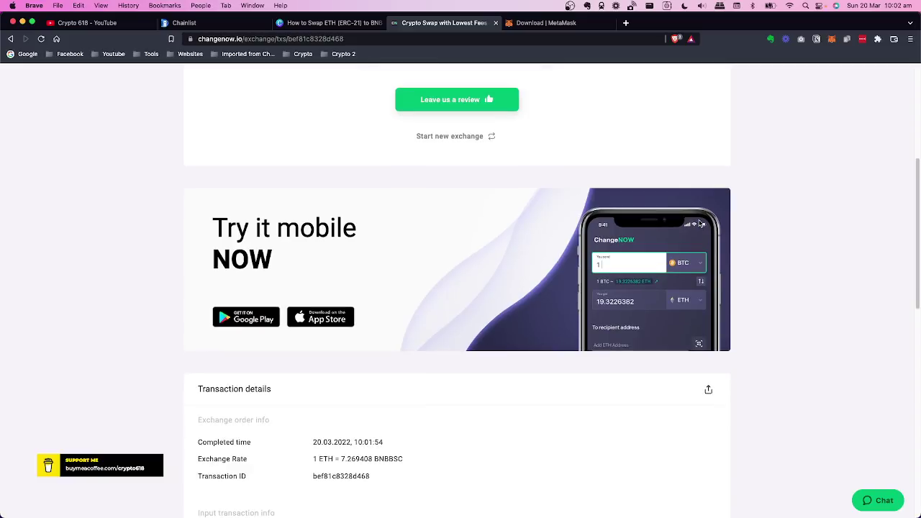
scroll(724, 250, down, 4)
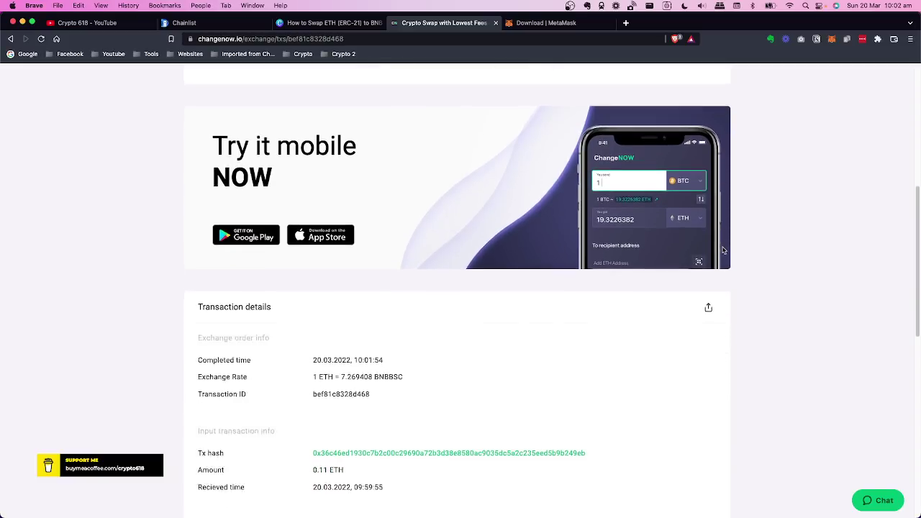
scroll(723, 251, down, 1)
scroll(723, 251, down, 2)
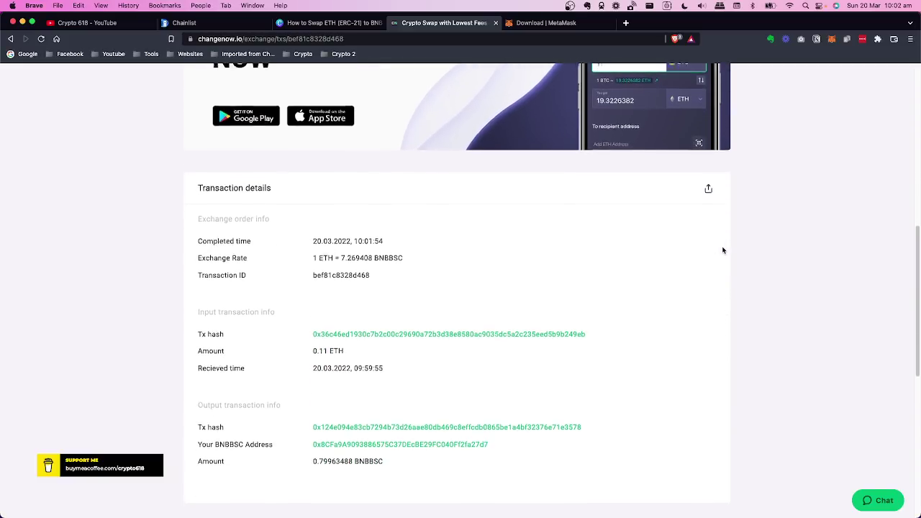
scroll(724, 250, down, 5)
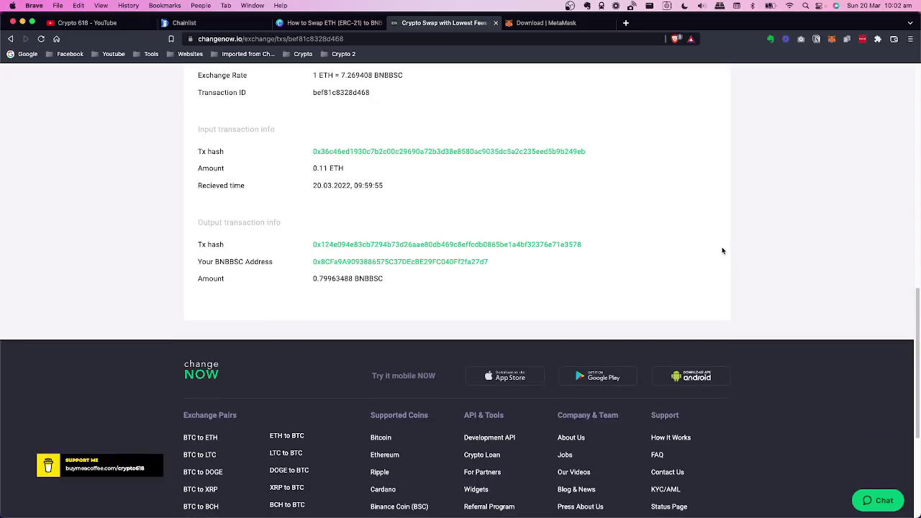
scroll(724, 250, up, 15)
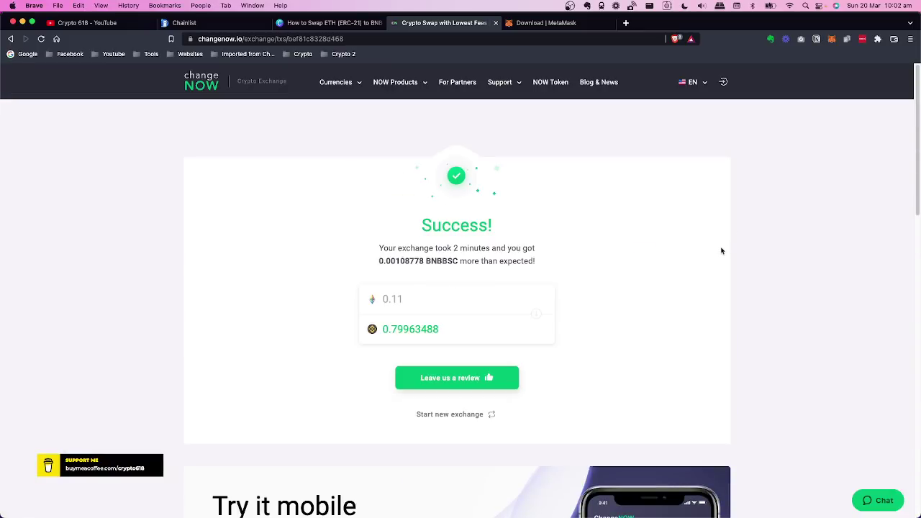
Step: Open the MetaMask wallet and switch its network from Ethereum Mainnet to Binance Smart Chain
click(831, 40)
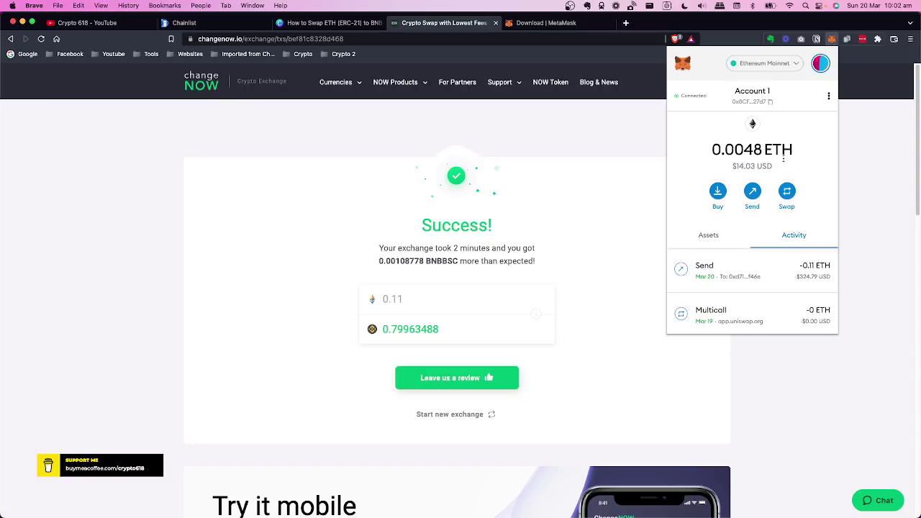
click(782, 64)
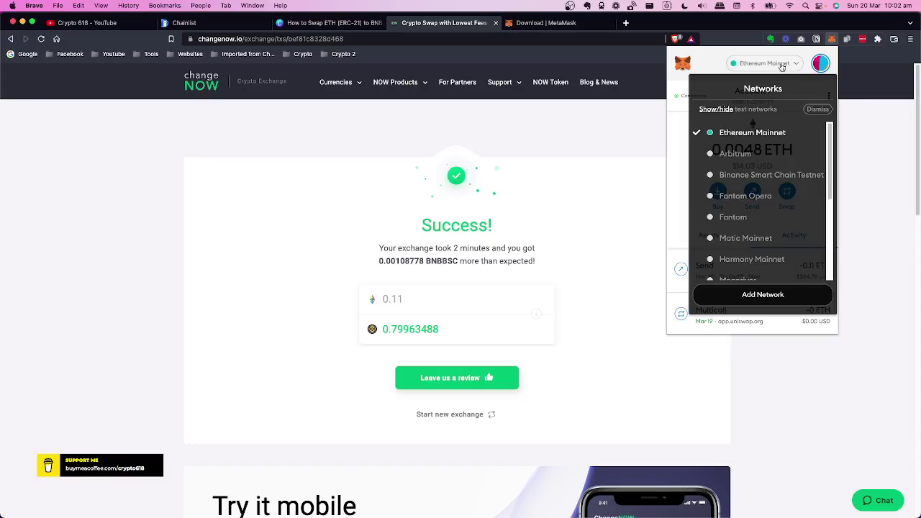
scroll(773, 197, down, 1)
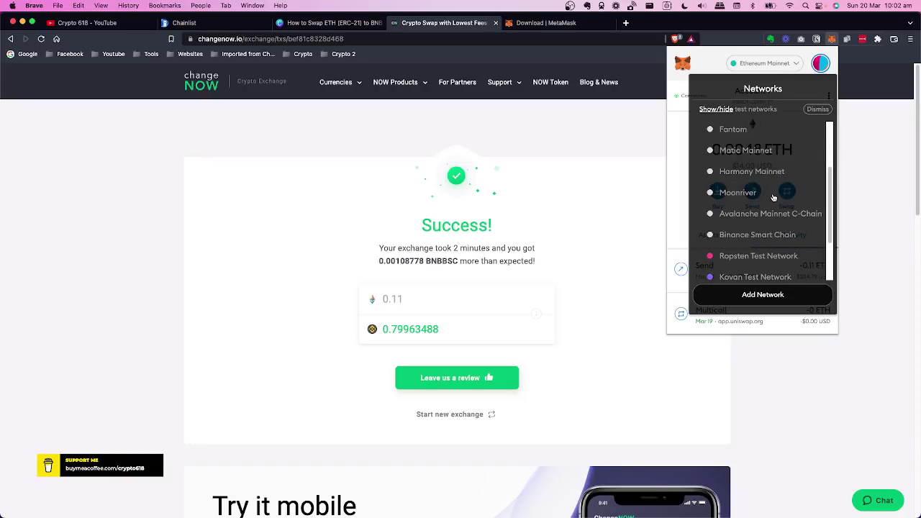
click(764, 235)
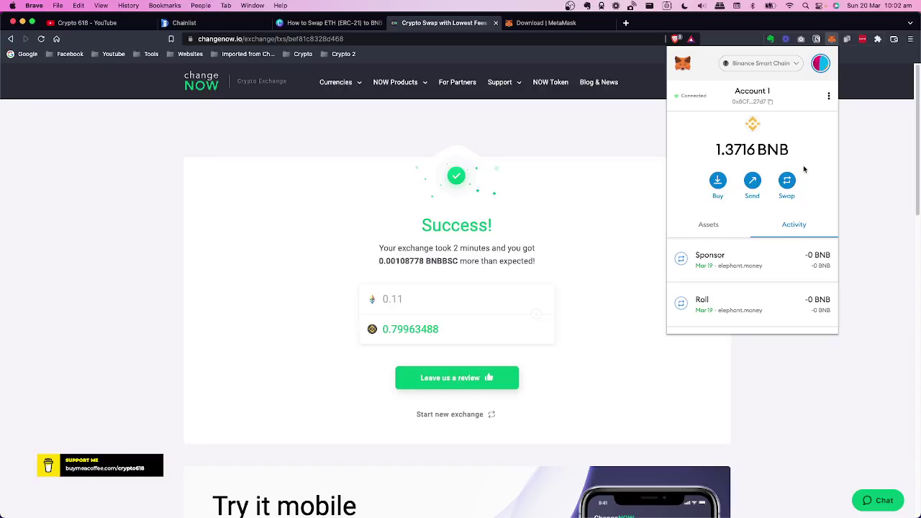
Step: Check the BNB balance among the wallet's assets and its recent activity, and close MetaMask
click(716, 222)
scroll(777, 216, down, 1)
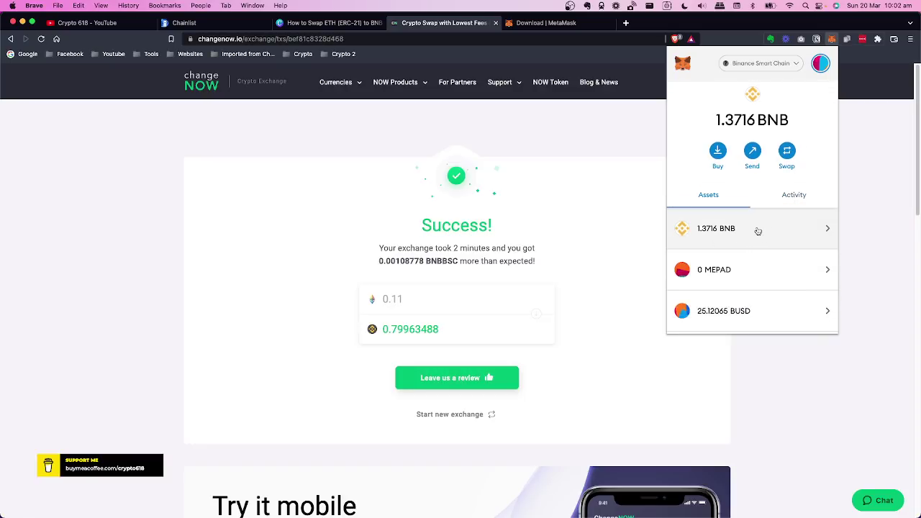
click(796, 197)
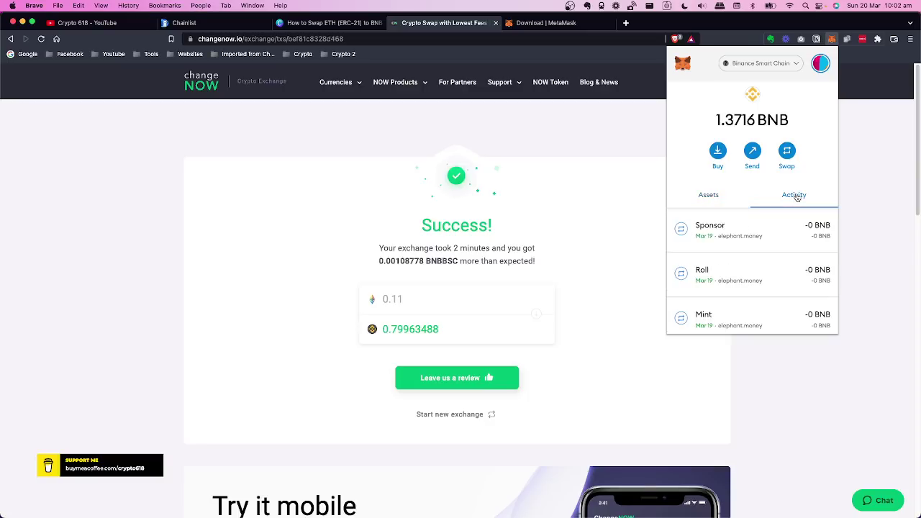
click(708, 195)
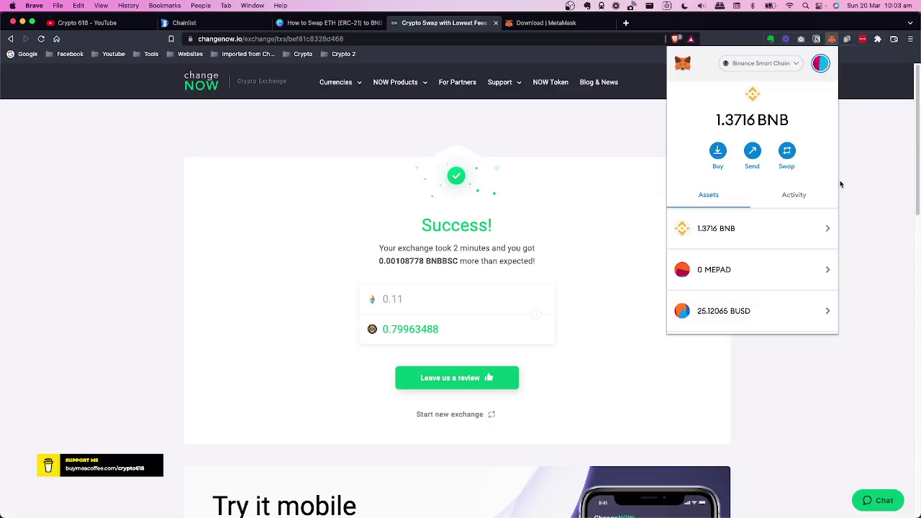
click(859, 193)
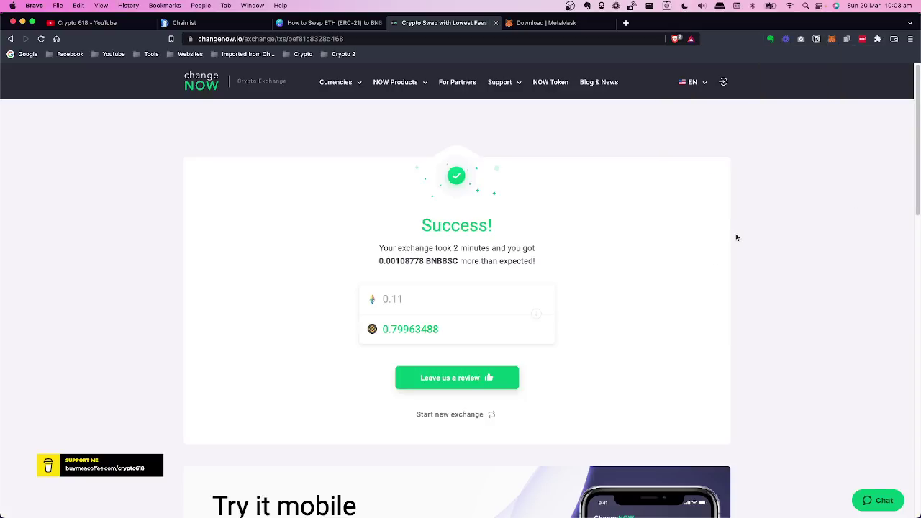